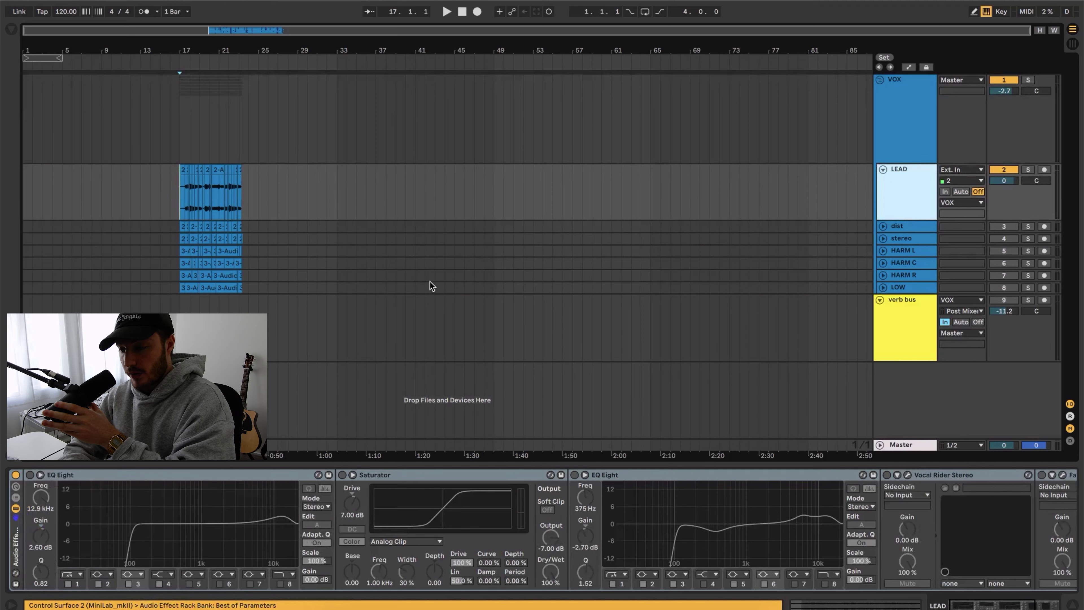
Step: Audition the LEAD vocal, turn on the first EQ Eight in its rack, and select the low-cut and high-boost bands for inspection
key(space)
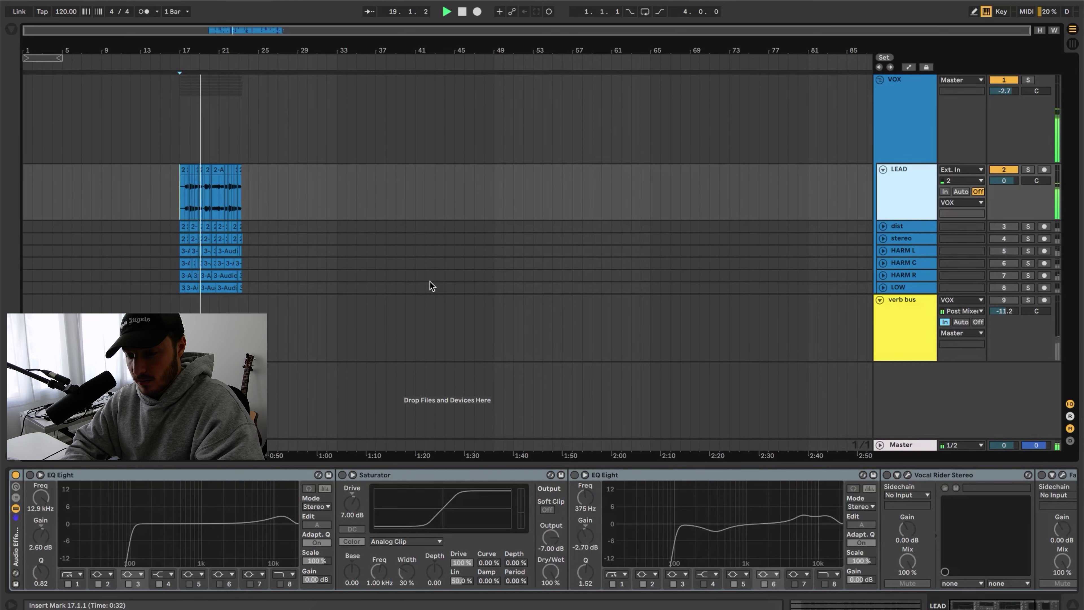
click(37, 475)
key(space)
click(37, 475)
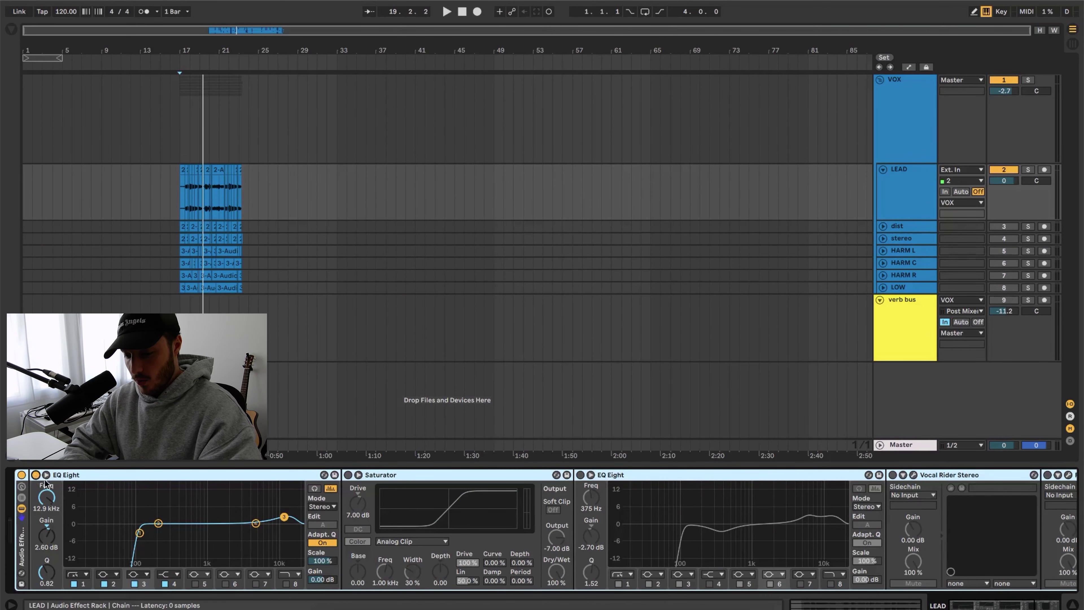
click(140, 533)
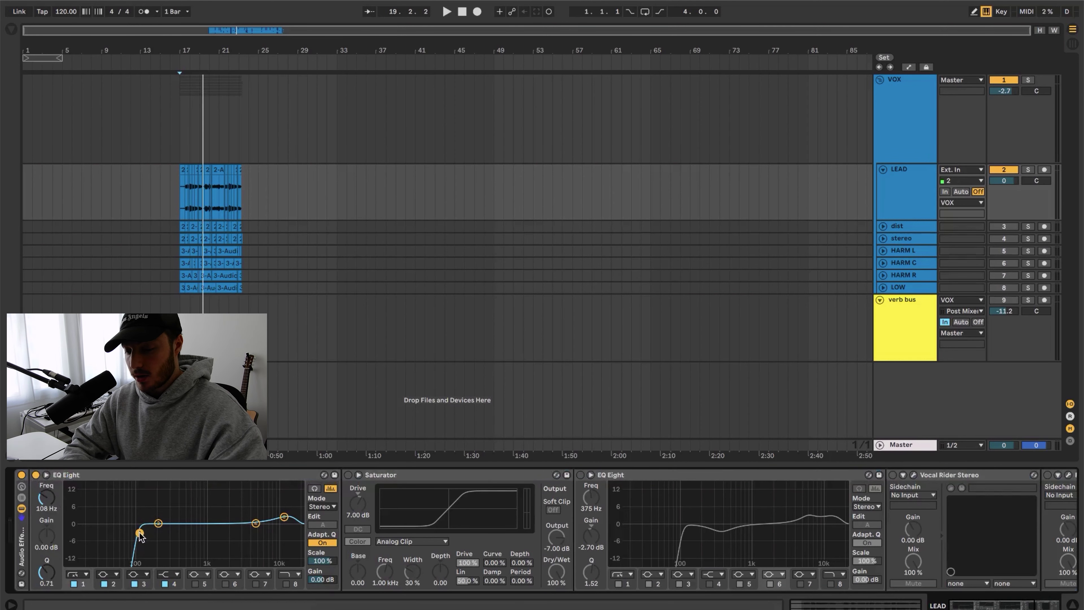
click(284, 517)
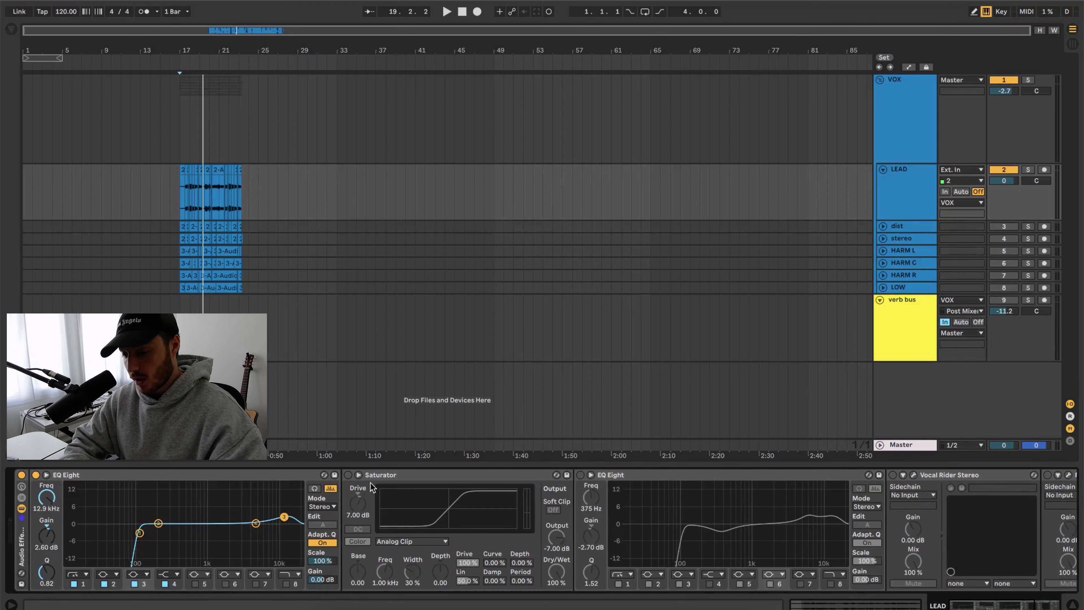
Step: Turn on the Saturator and the second EQ Eight in the LEAD chain, and review their settings
click(349, 475)
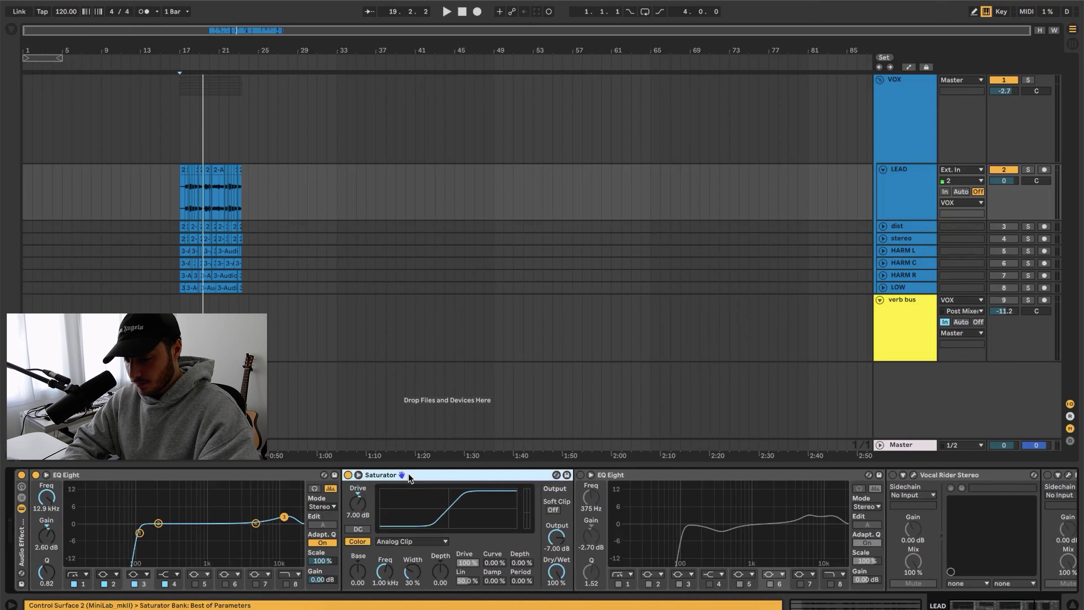
click(358, 505)
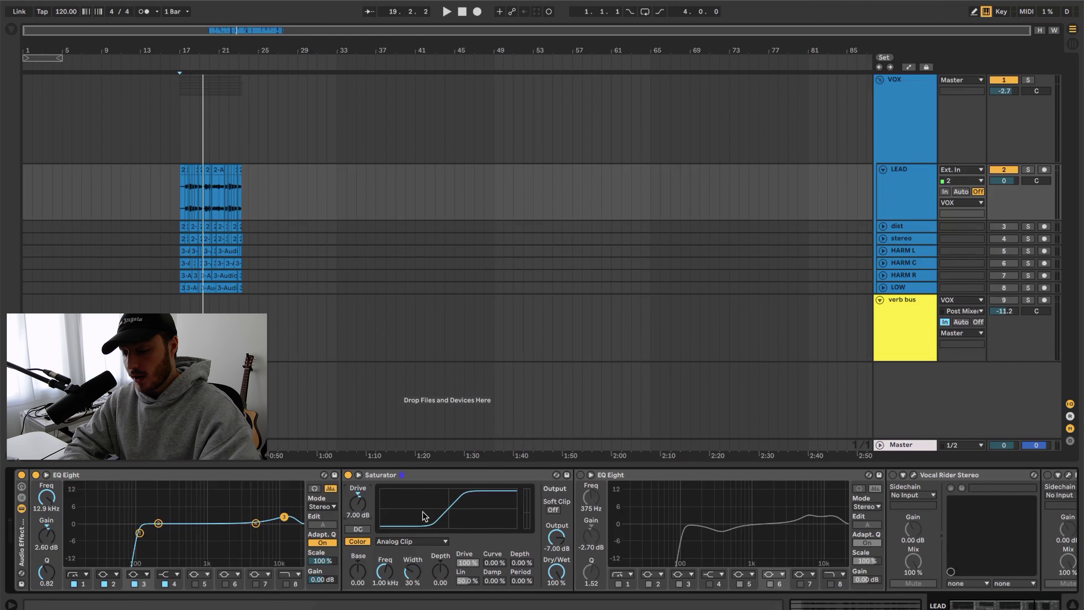
scroll(602, 522, right, 3)
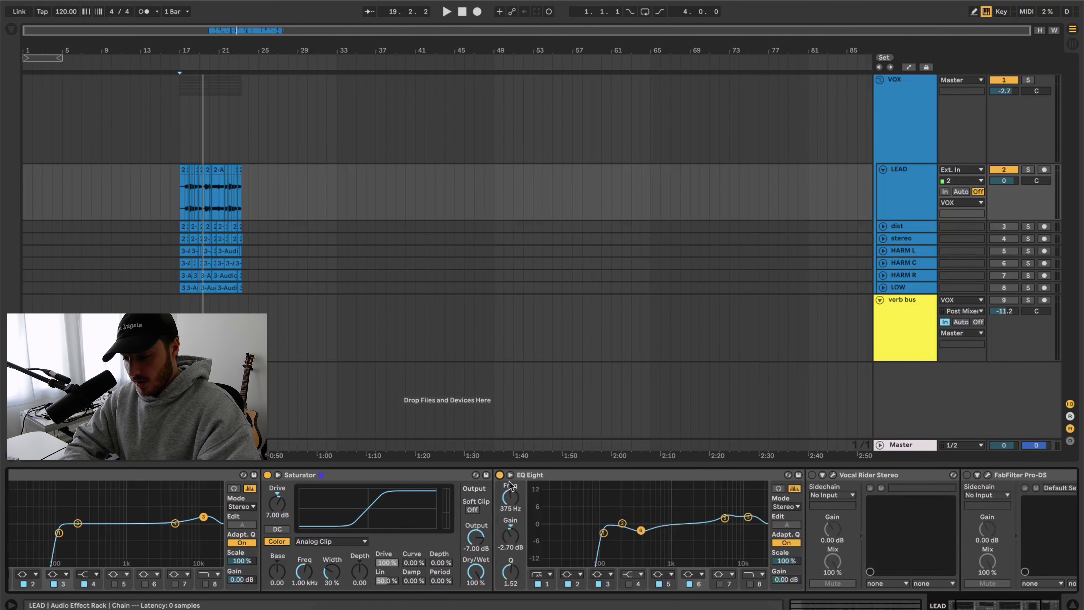
scroll(618, 516, right, 3)
scroll(617, 517, right, 1)
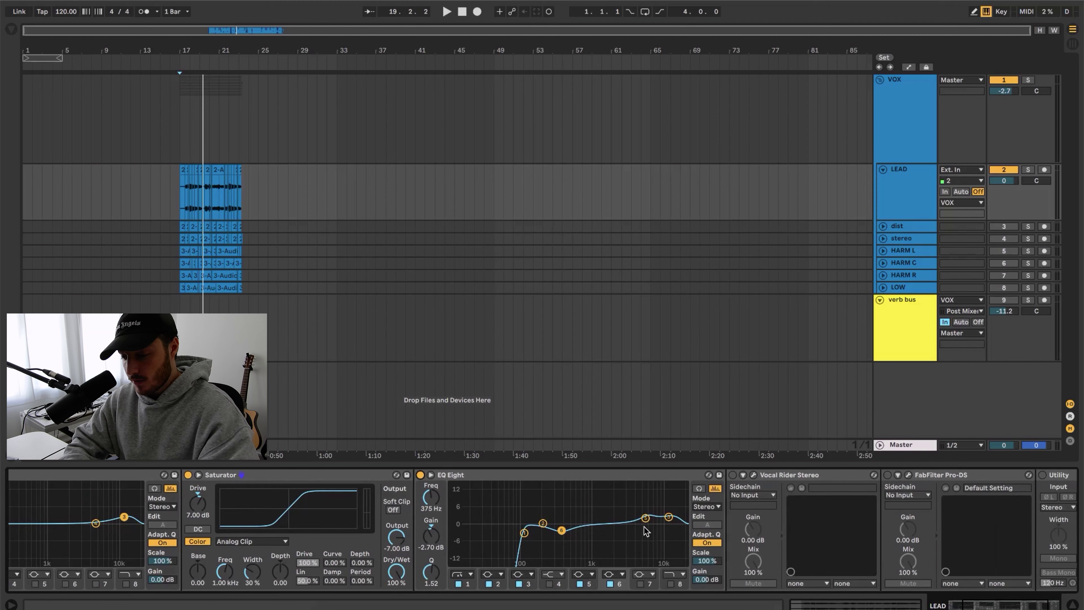
scroll(640, 531, left, 5)
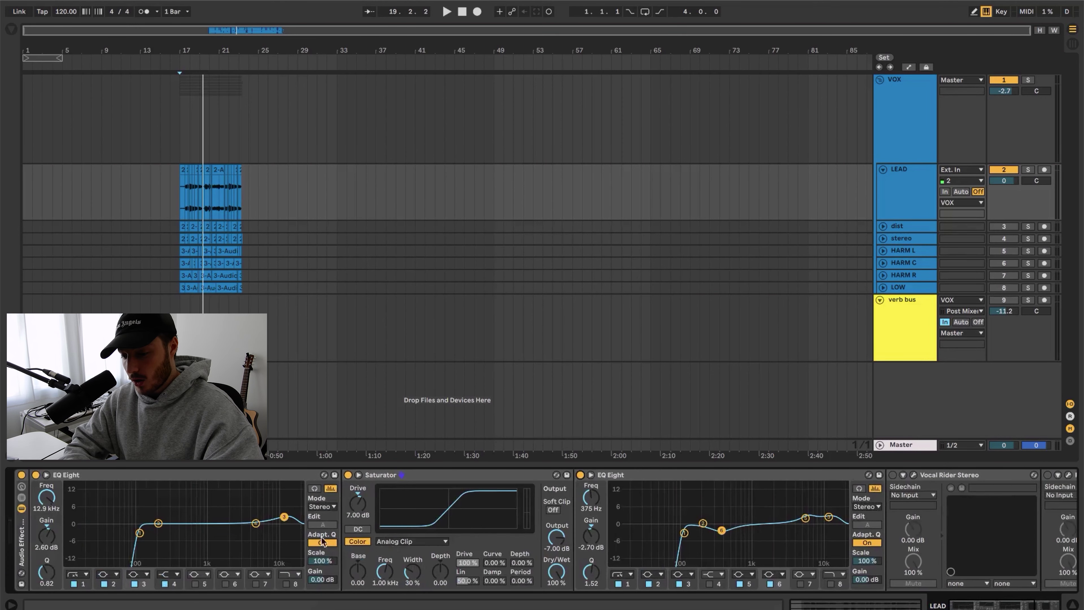
scroll(688, 546, right, 1)
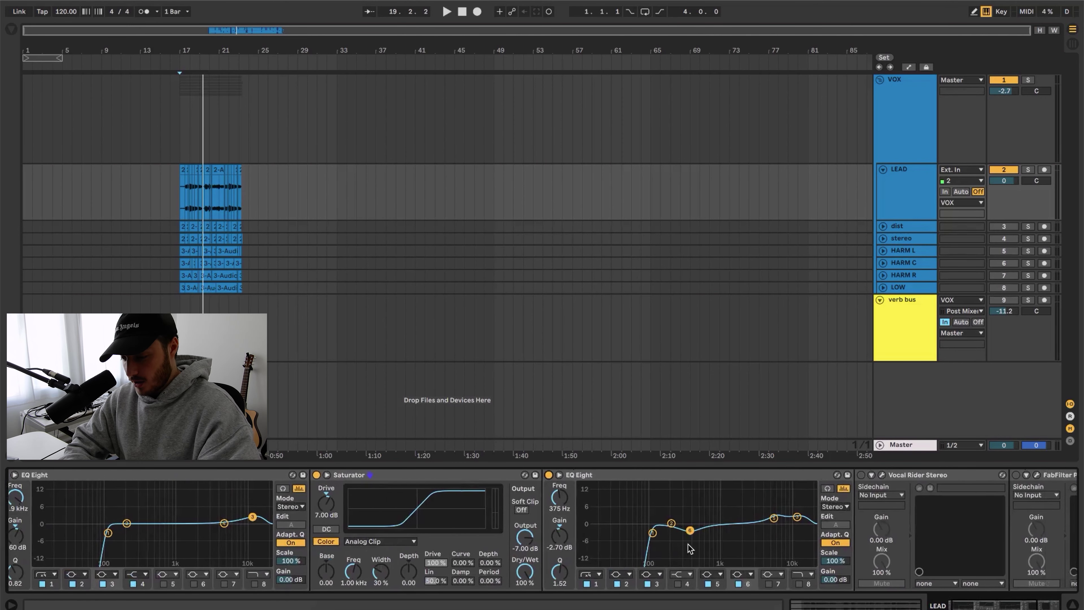
scroll(687, 544, right, 4)
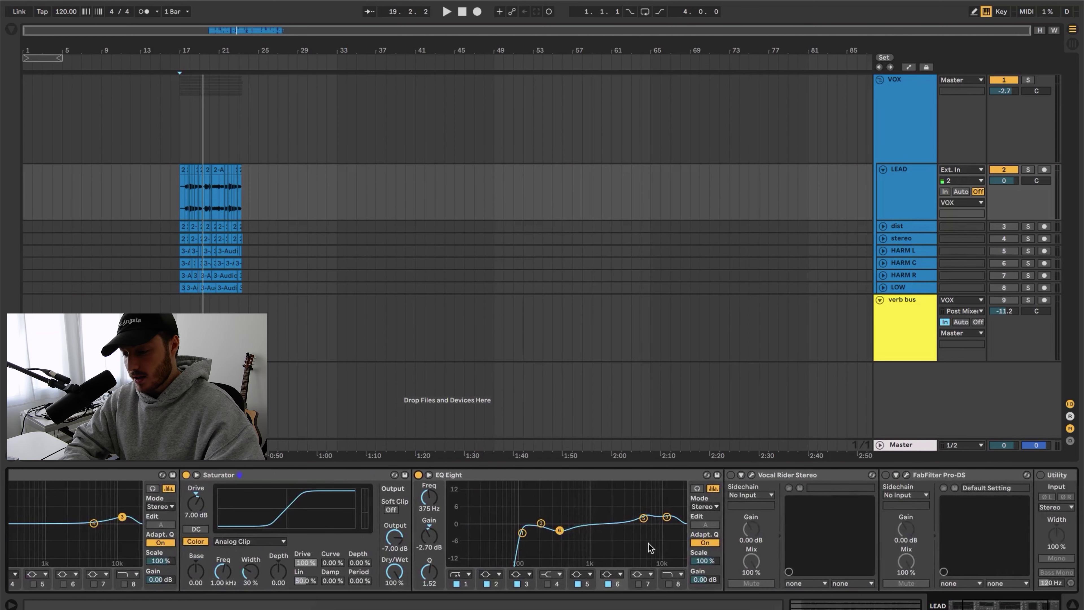
scroll(649, 547, right, 4)
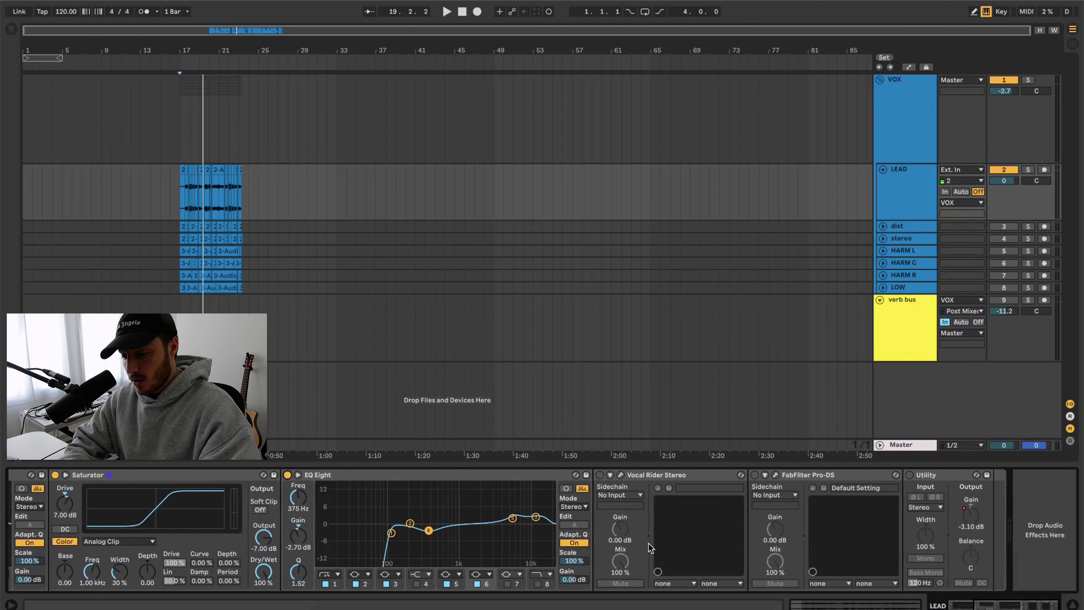
Step: Turn on Vocal Rider Stereo on LEAD, observe its fader riding during playback, and close the plug-in window
click(599, 475)
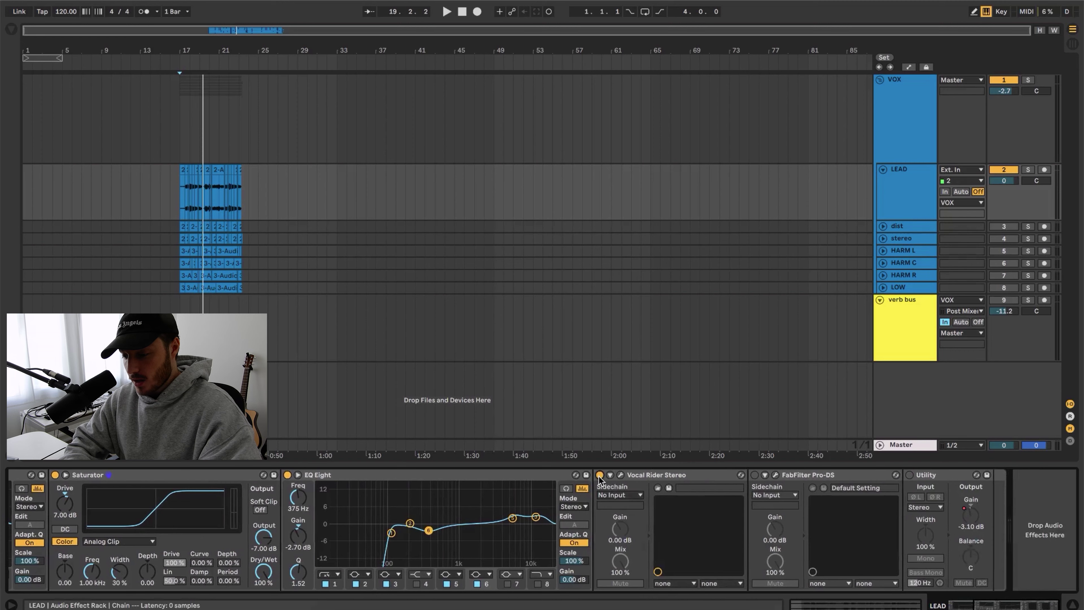
click(621, 475)
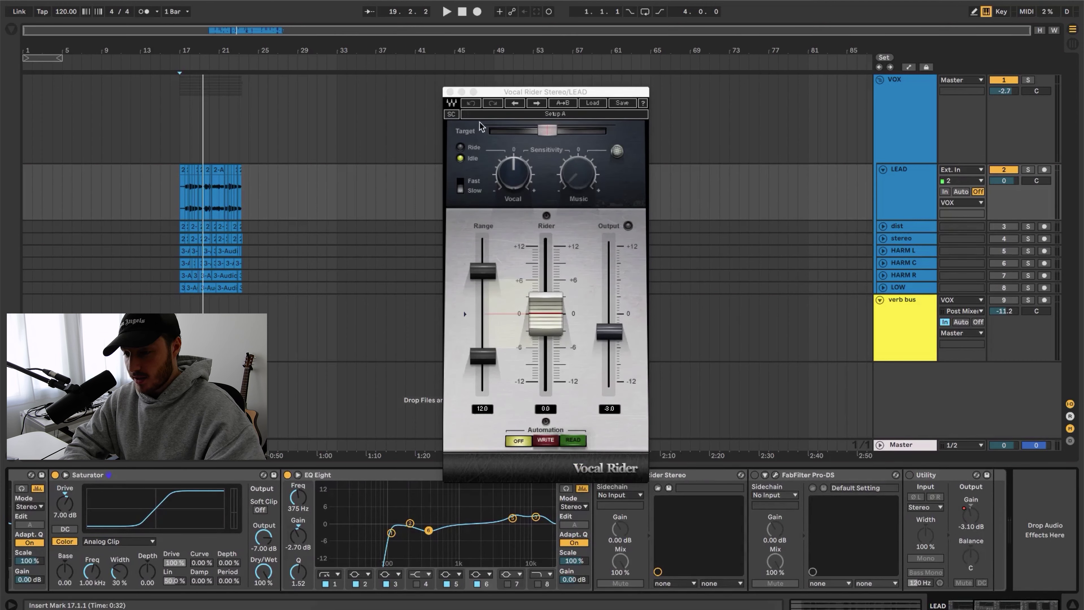
key(space)
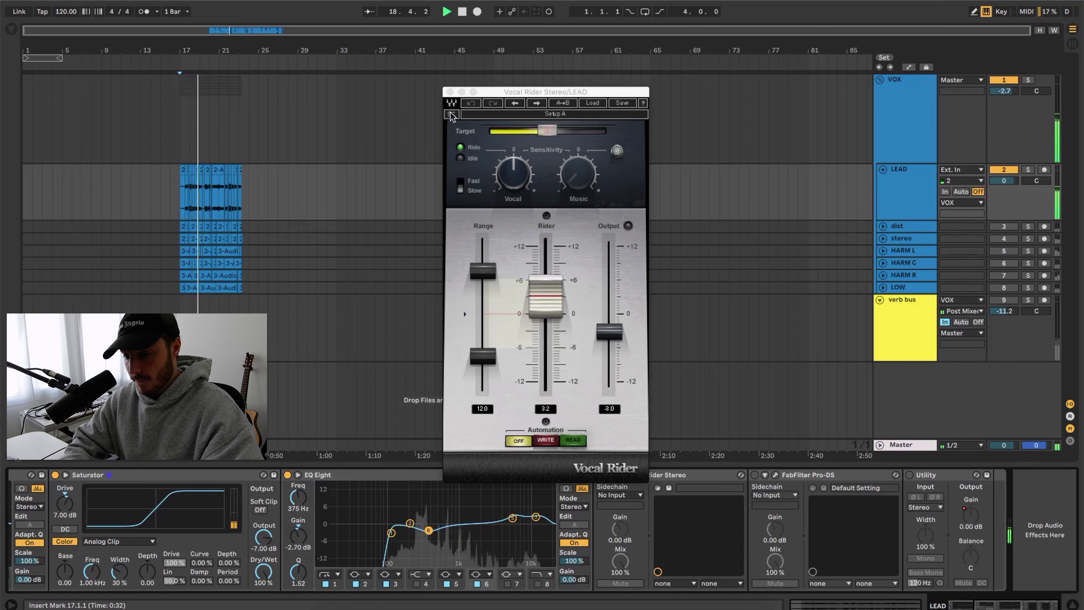
click(449, 92)
key(space)
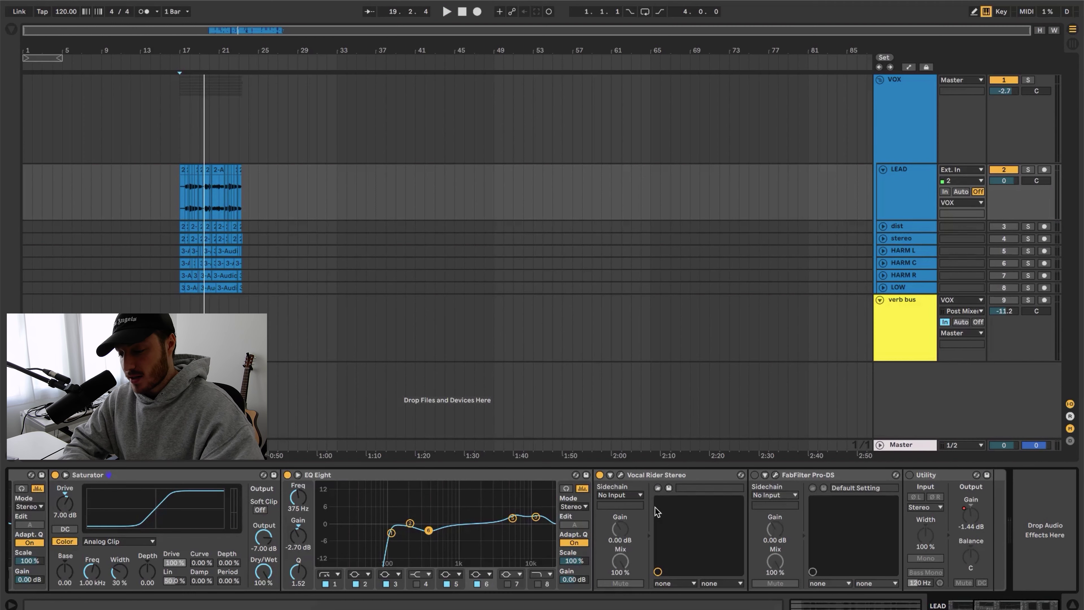
Step: Turn on FabFilter Pro-DS on LEAD, review its de-essing settings in the plug-in window, and hide the window
click(754, 475)
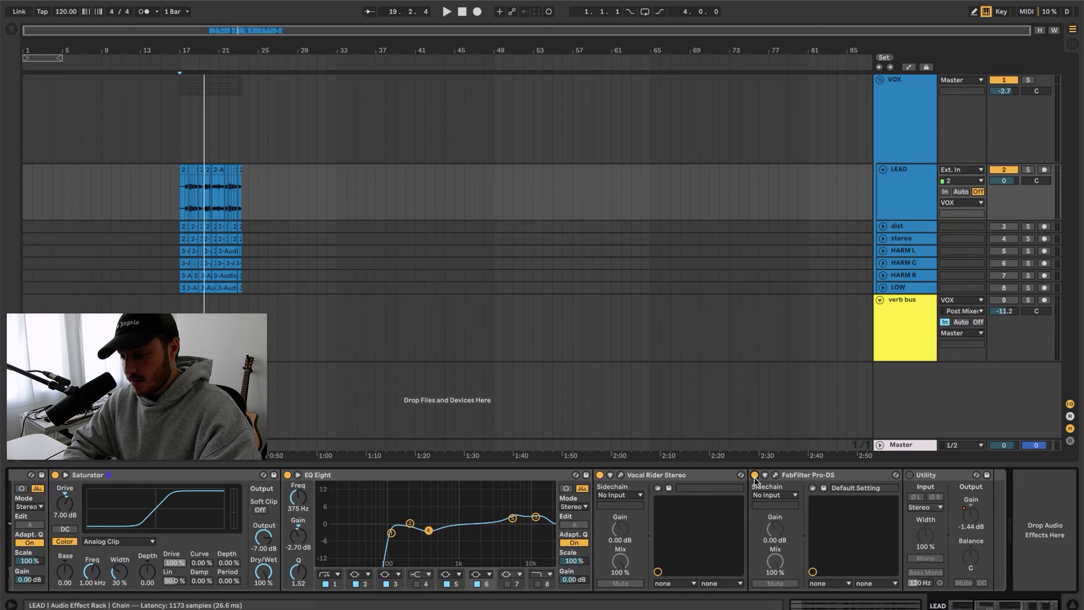
click(776, 475)
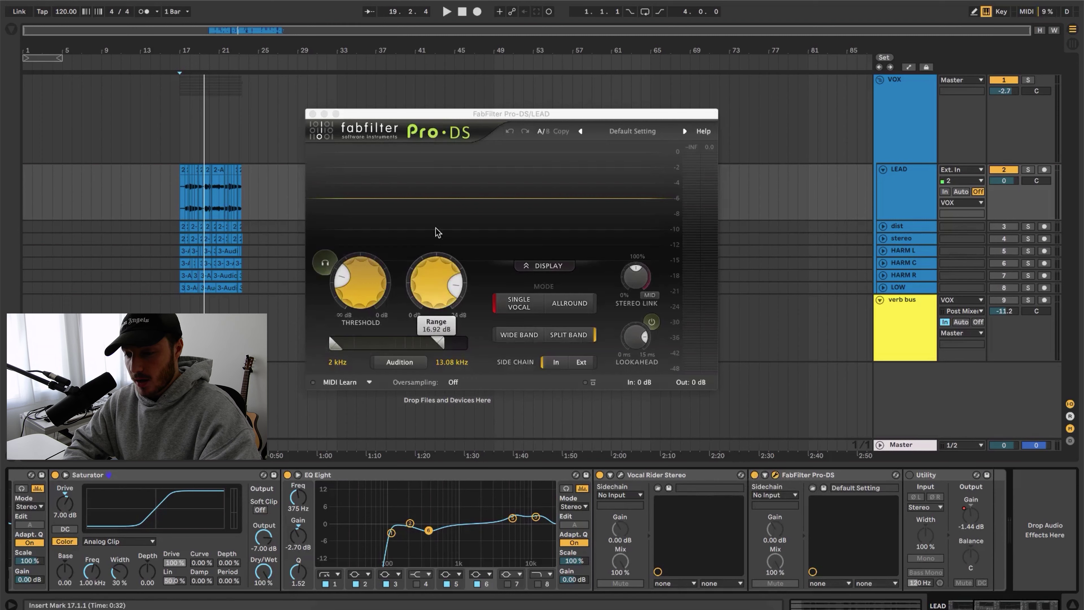
drag(492, 112, 514, 128)
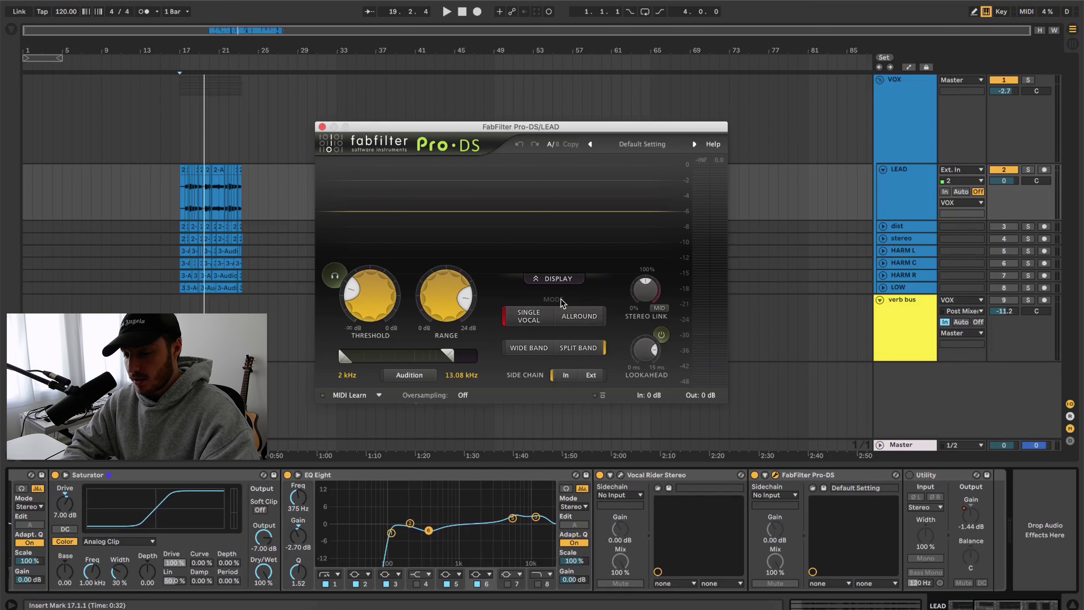
key(ctrl+alt+p)
Step: Audition the processed LEAD vocal from bar 17
key(z)
scroll(564, 504, up, 4)
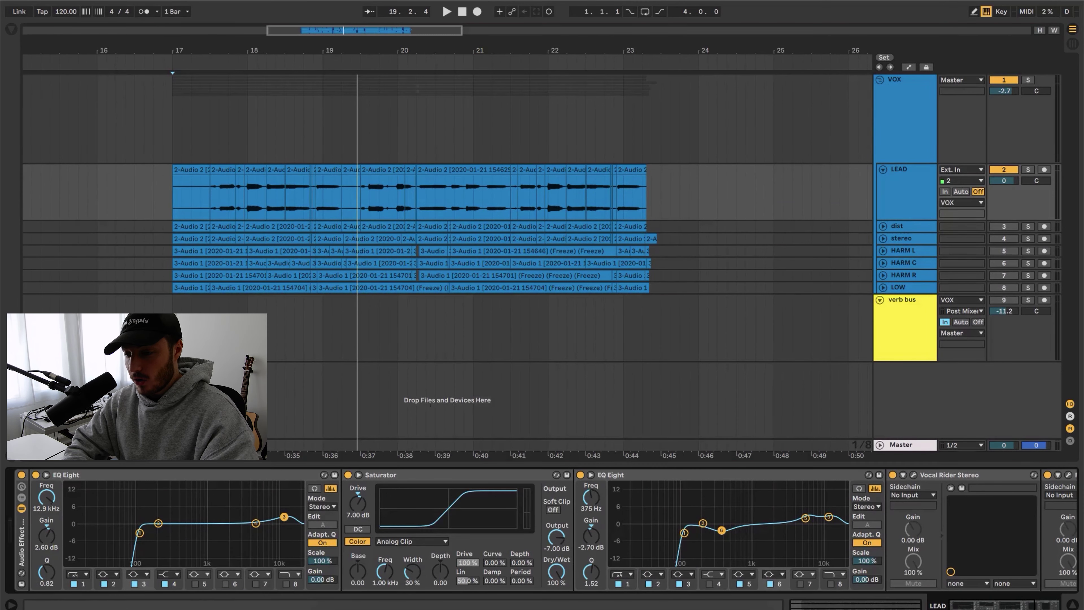
drag(431, 53, 431, 50)
click(307, 209)
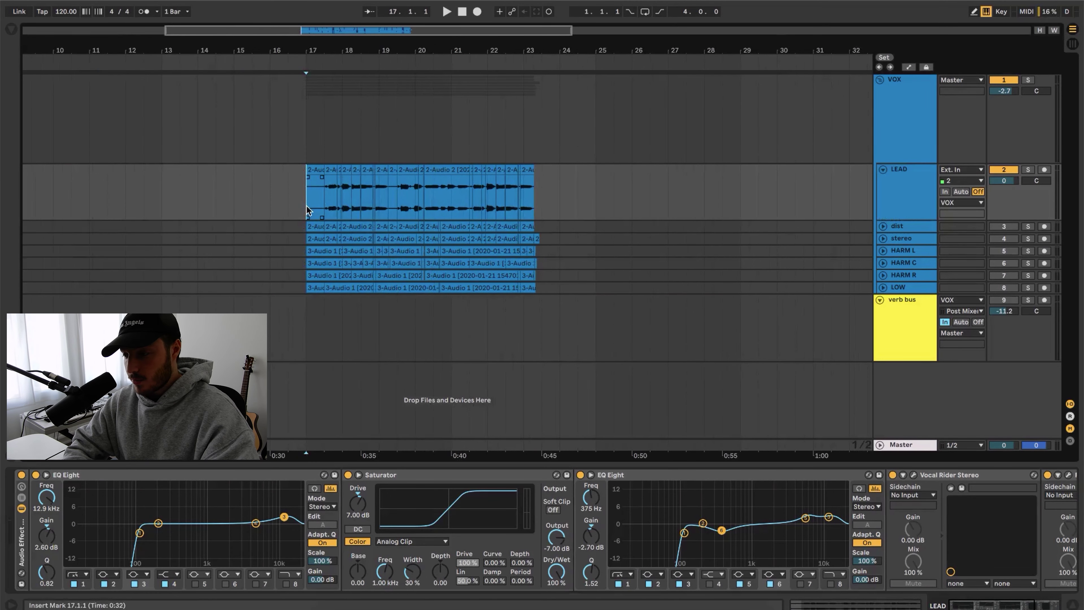
key(space)
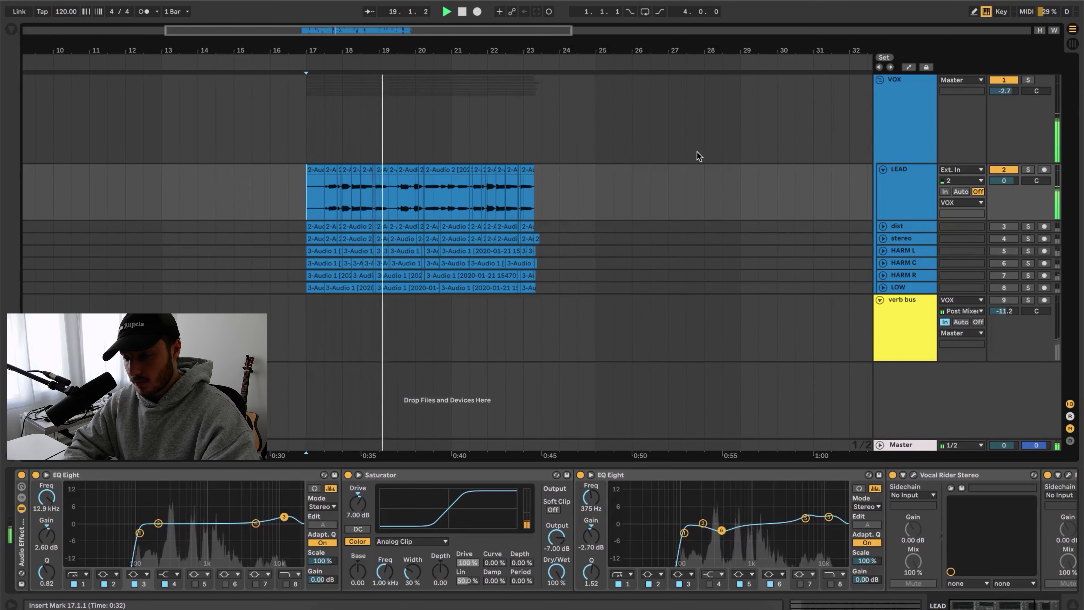
key(space)
Step: Turn on the first EchoBoy on the VOX group and open its plug-in window
click(903, 194)
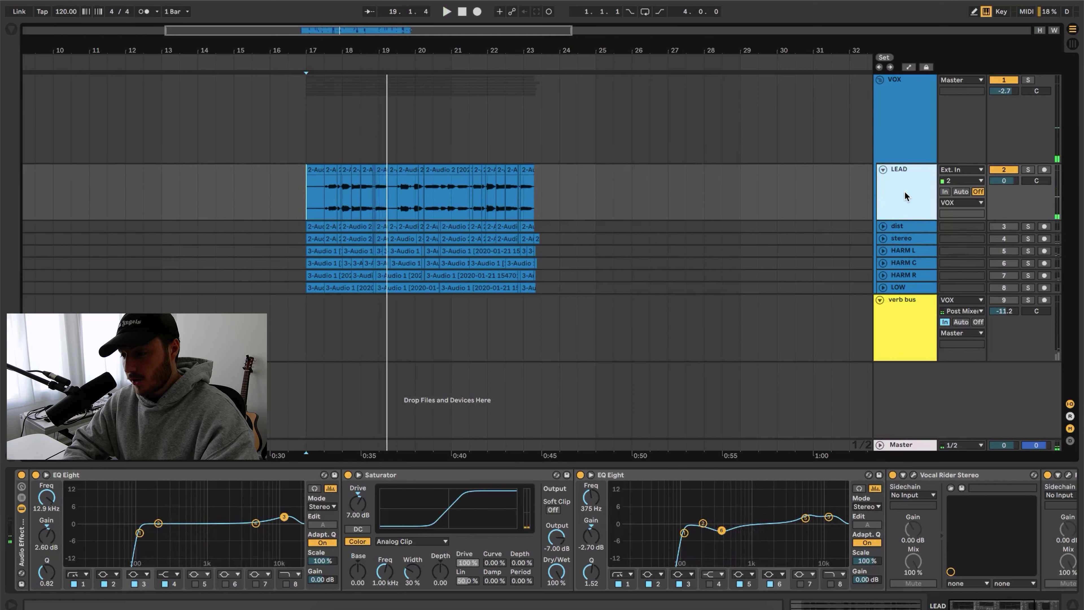
click(901, 133)
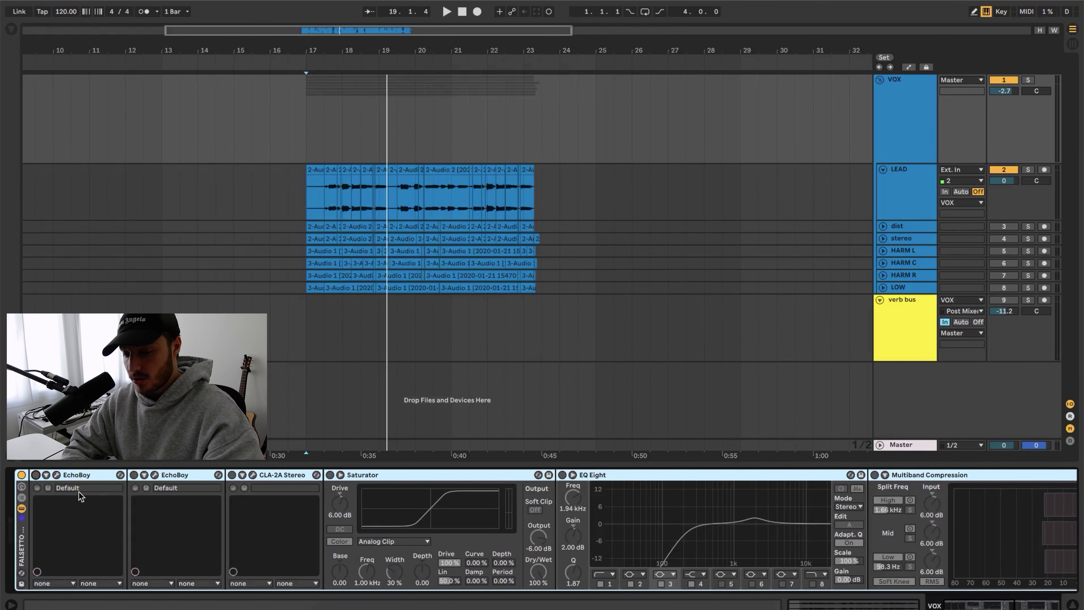
click(35, 474)
click(56, 474)
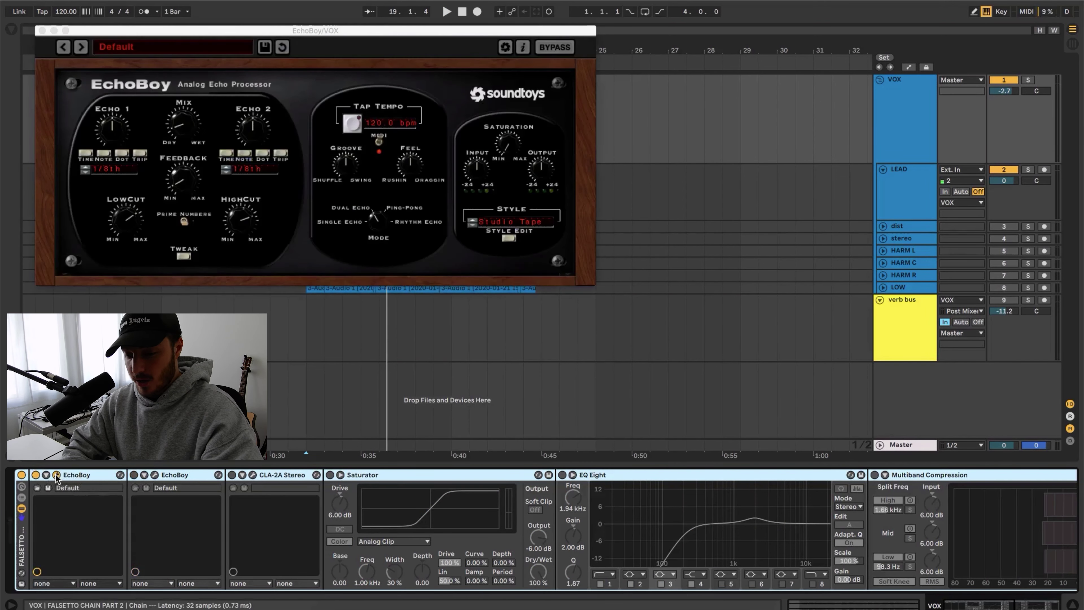
Step: Turn on the second EchoBoy on the VOX group, compare its ping-pong settings with the first, and close both plug-in windows
click(134, 475)
click(154, 475)
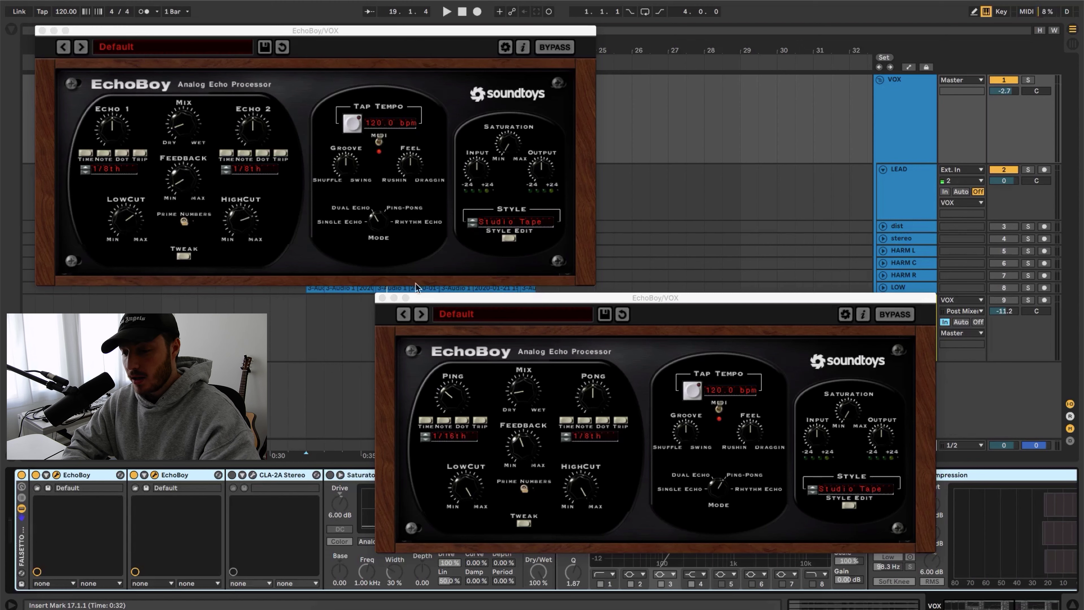
click(492, 294)
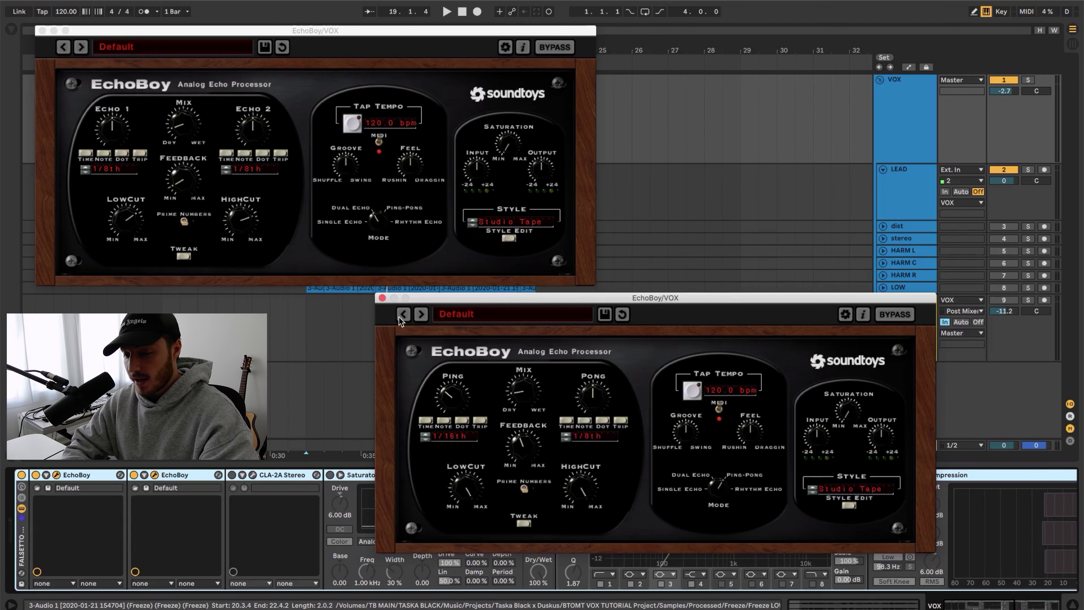
click(382, 298)
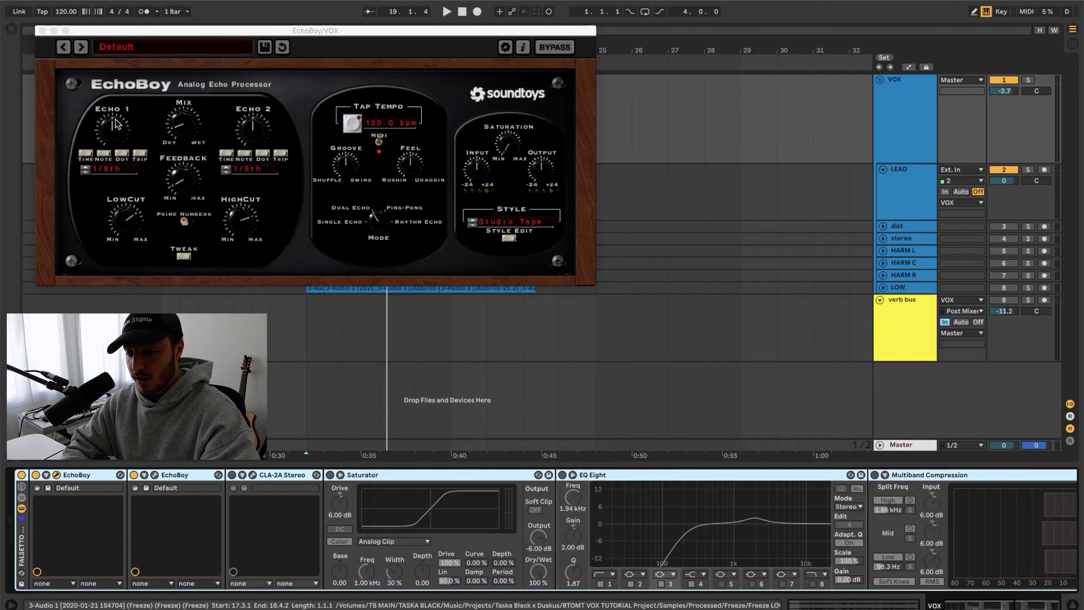
click(41, 31)
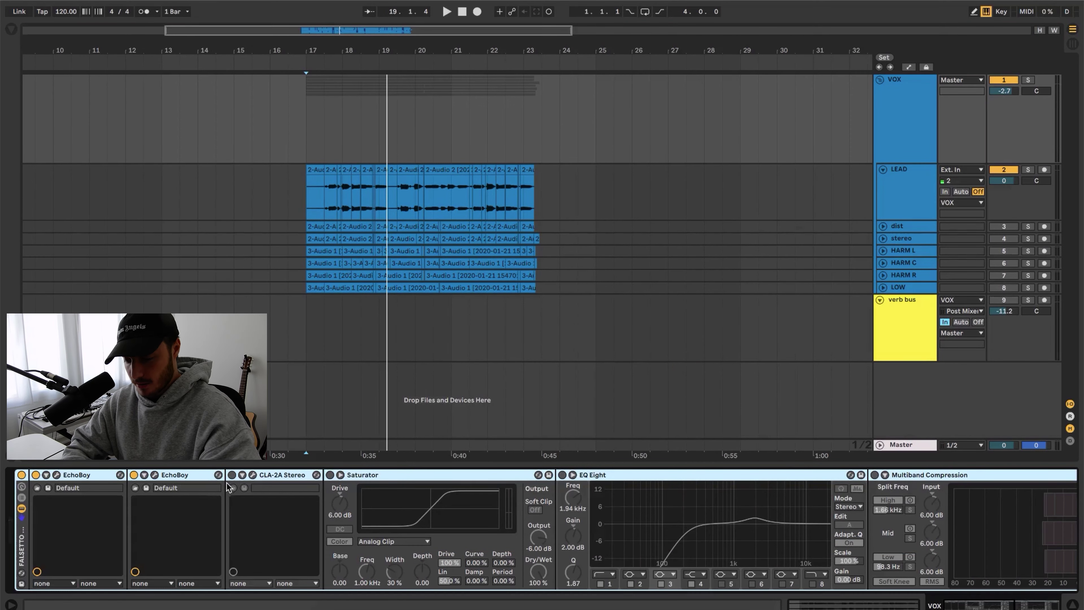
Step: Turn on CLA-2A Stereo on the VOX group, review its compressor settings in the plug-in window, and close it
click(363, 474)
click(231, 475)
click(252, 475)
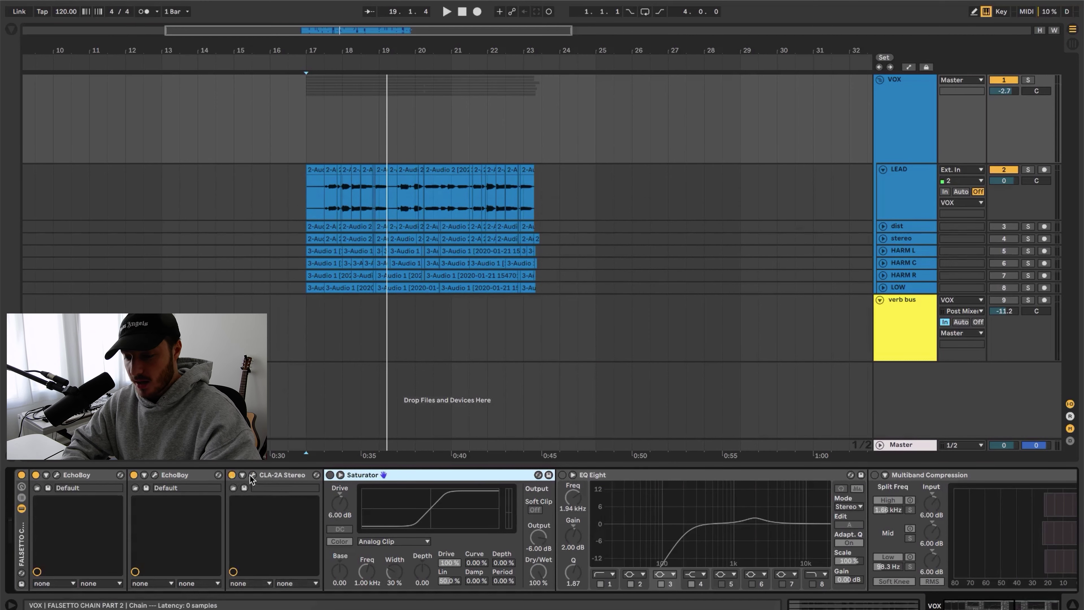
drag(554, 205, 558, 215)
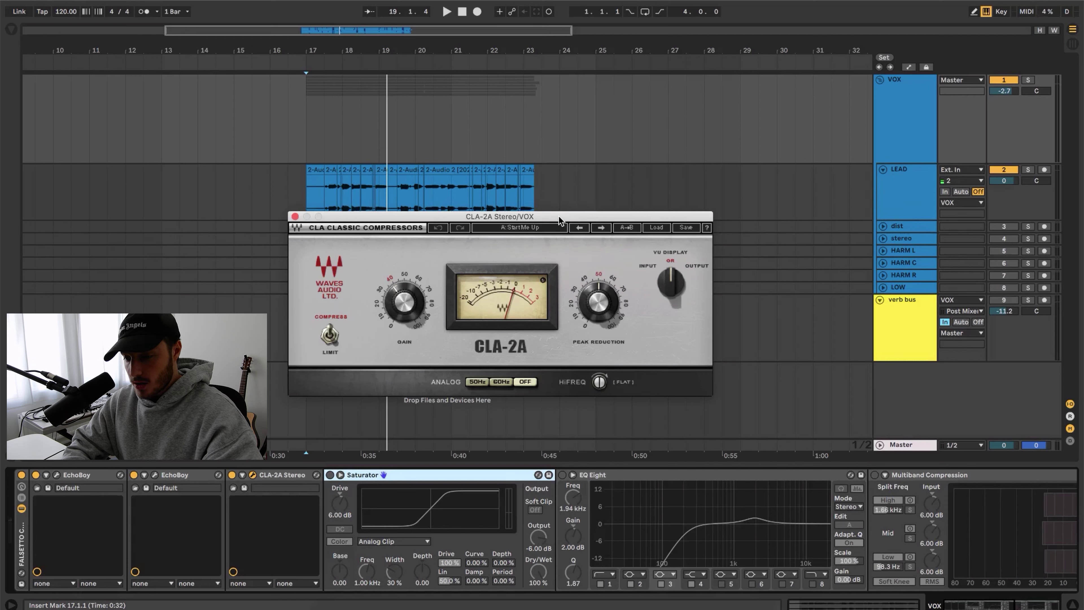
drag(558, 216, 560, 233)
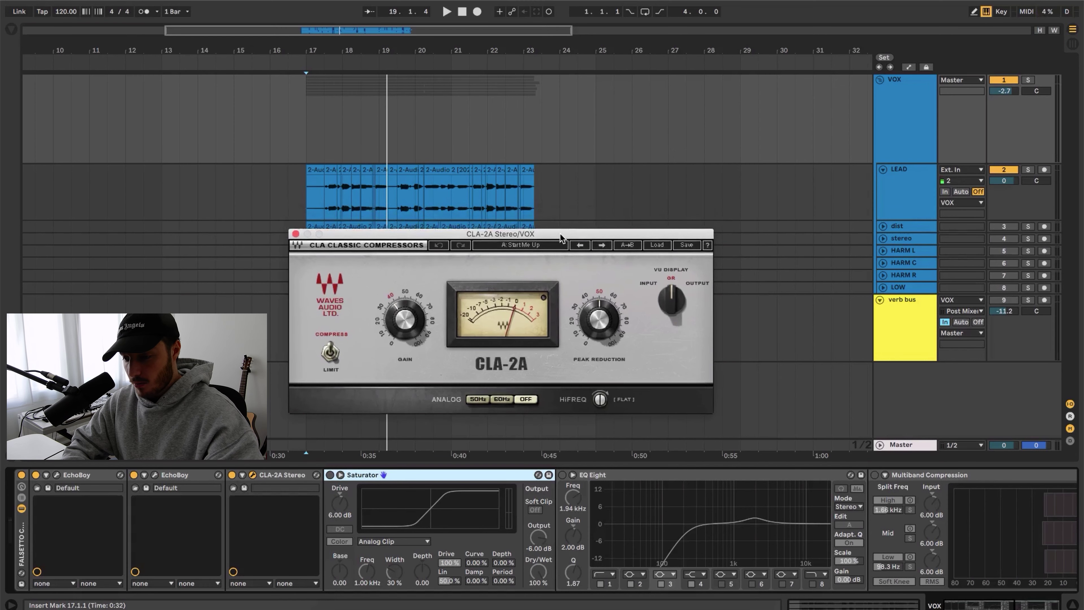
click(295, 234)
Step: Turn on the Saturator and the EQ Eight that follows it in the VOX group chain
click(330, 475)
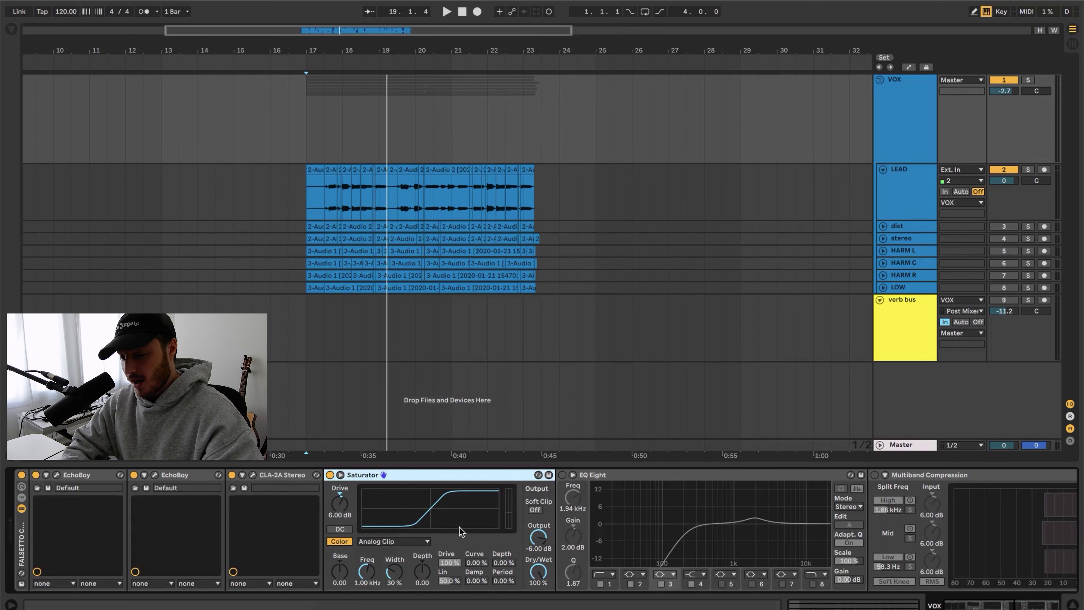
scroll(461, 531, right, 5)
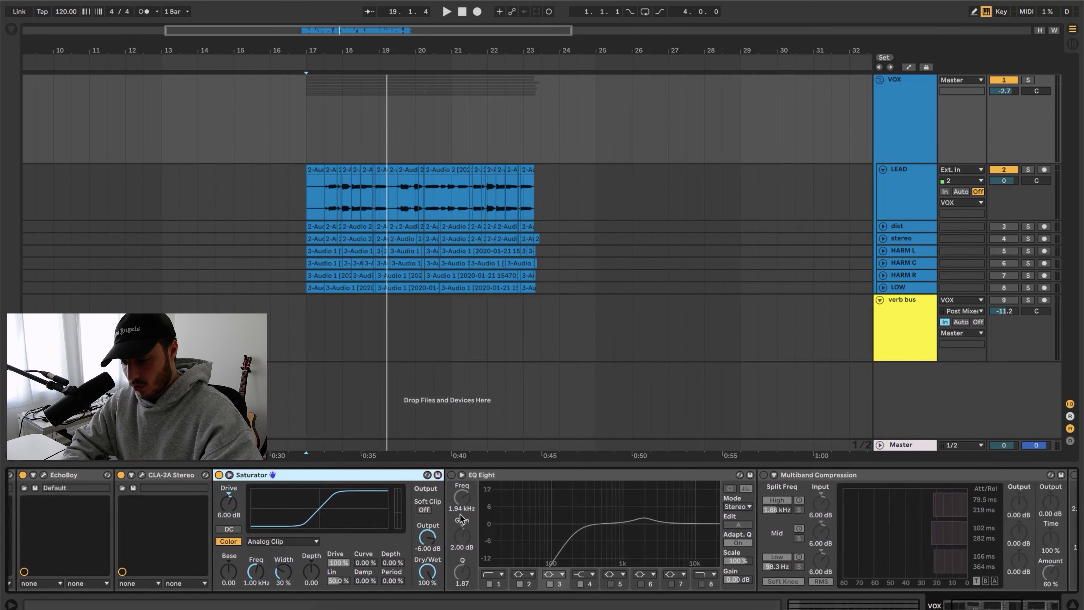
scroll(459, 492, right, 5)
click(337, 475)
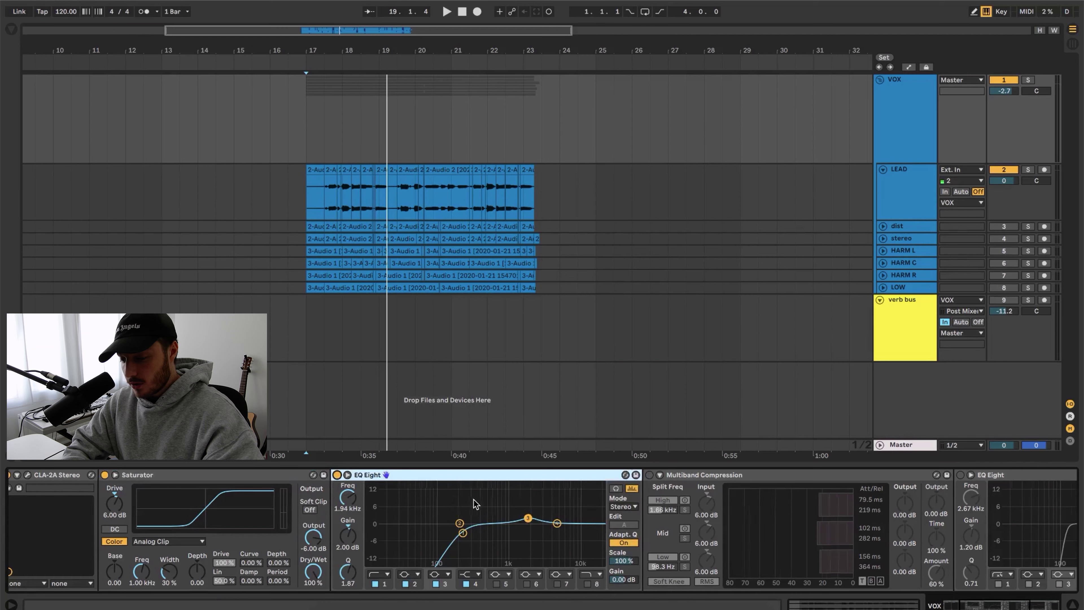
Step: Turn on Multiband Compression and the EQ Eight that follows it in the VOX group chain
scroll(475, 505, right, 2)
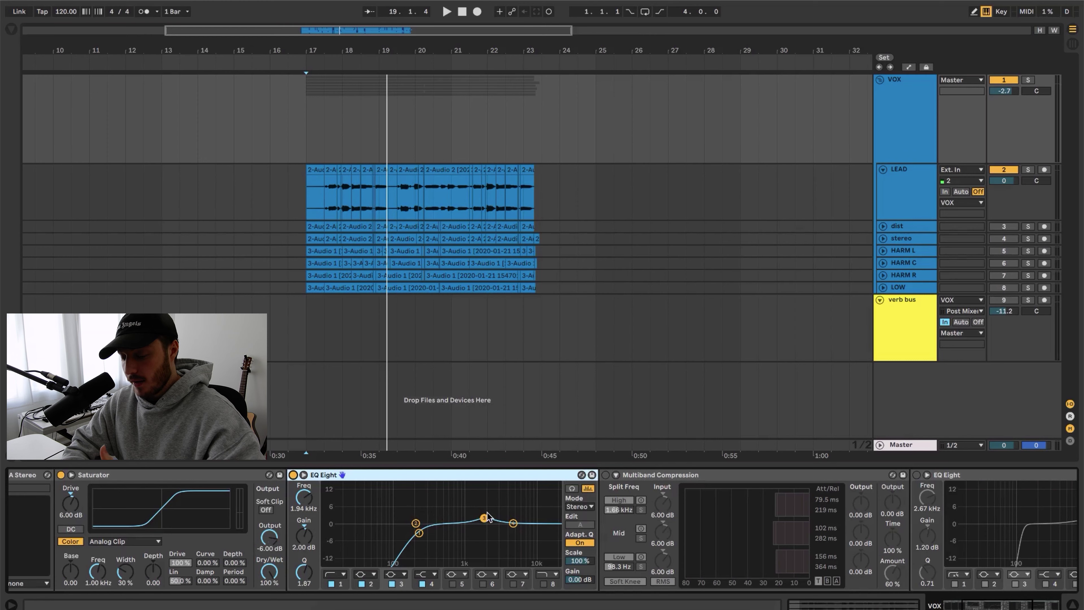
scroll(487, 512, right, 5)
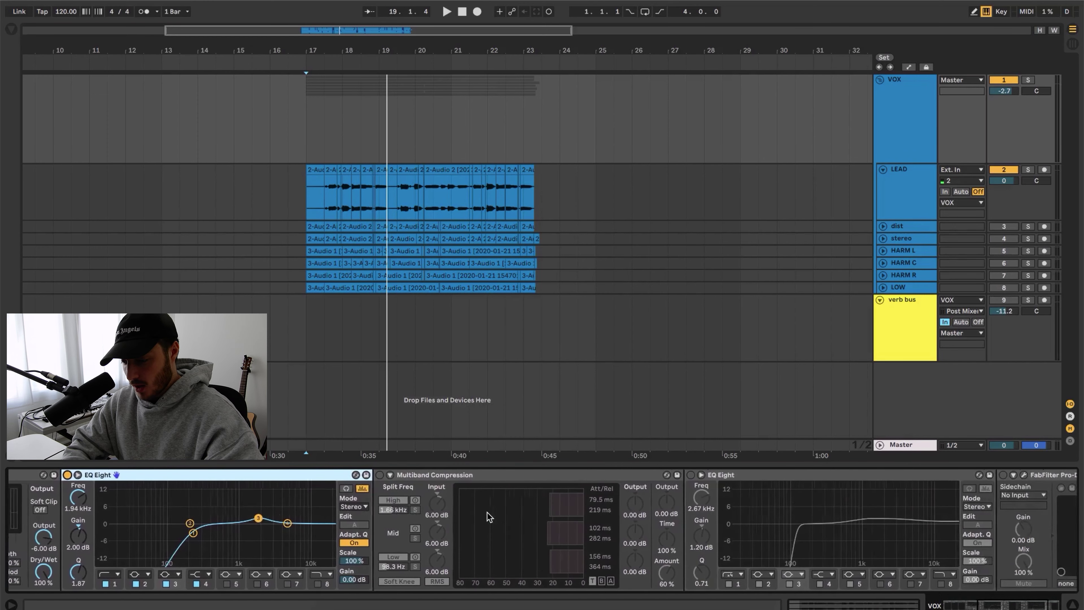
scroll(588, 505, right, 2)
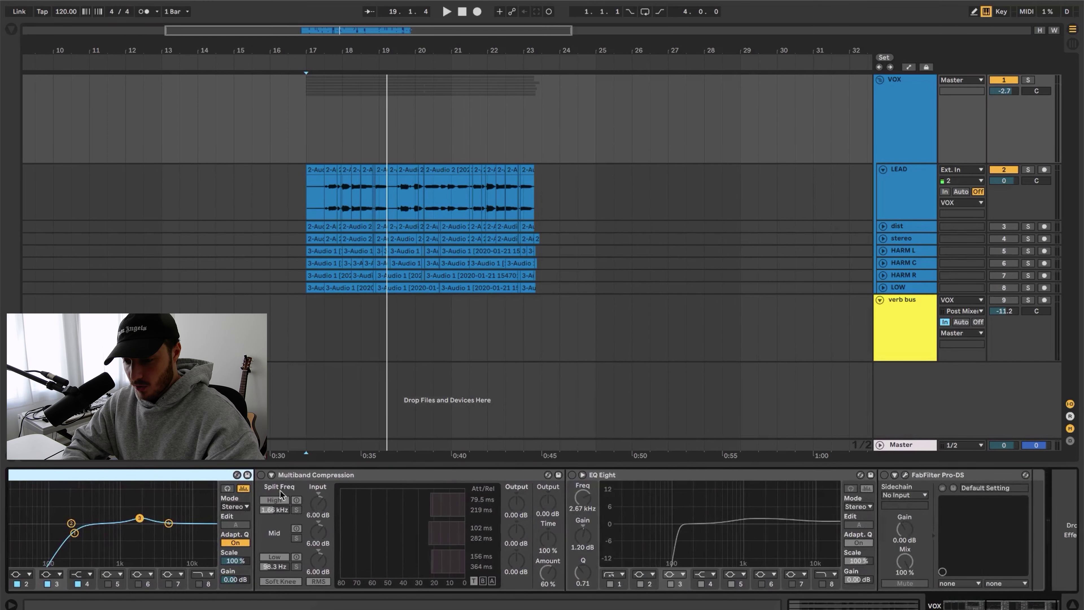
click(261, 475)
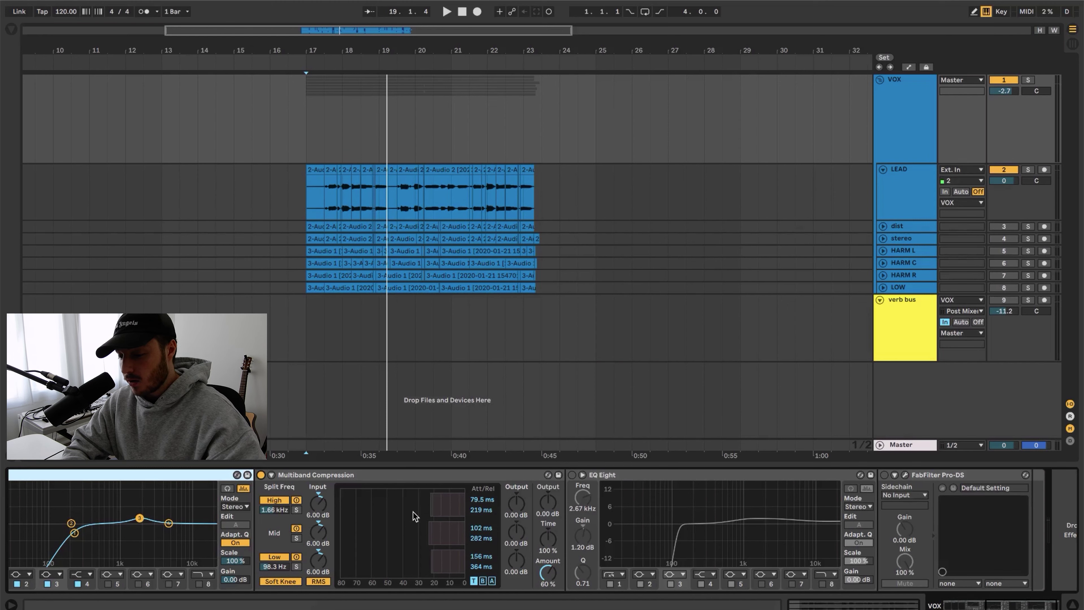
click(617, 514)
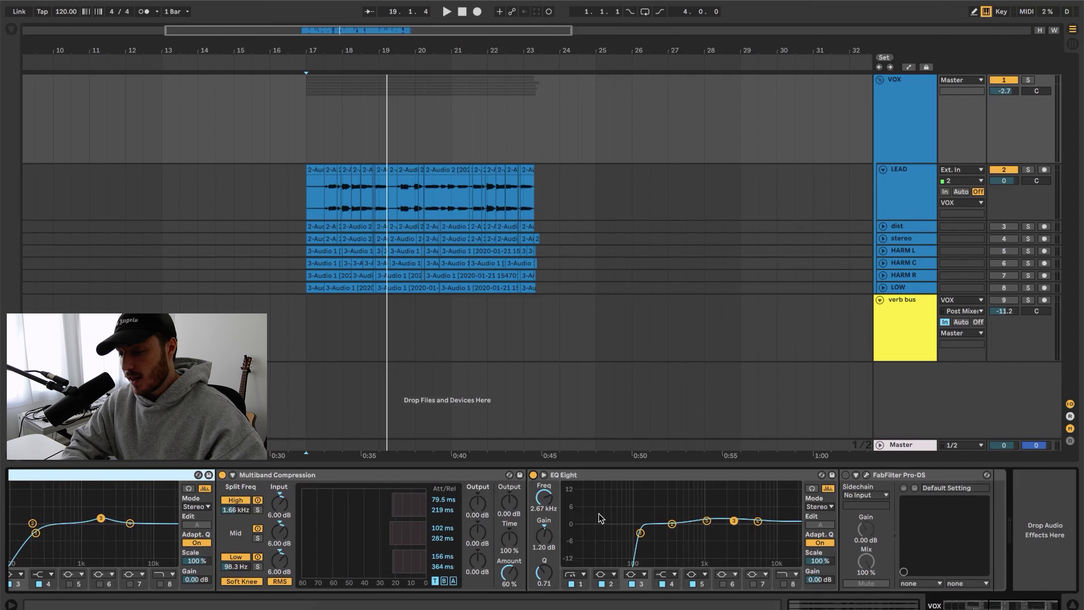
click(533, 474)
click(533, 475)
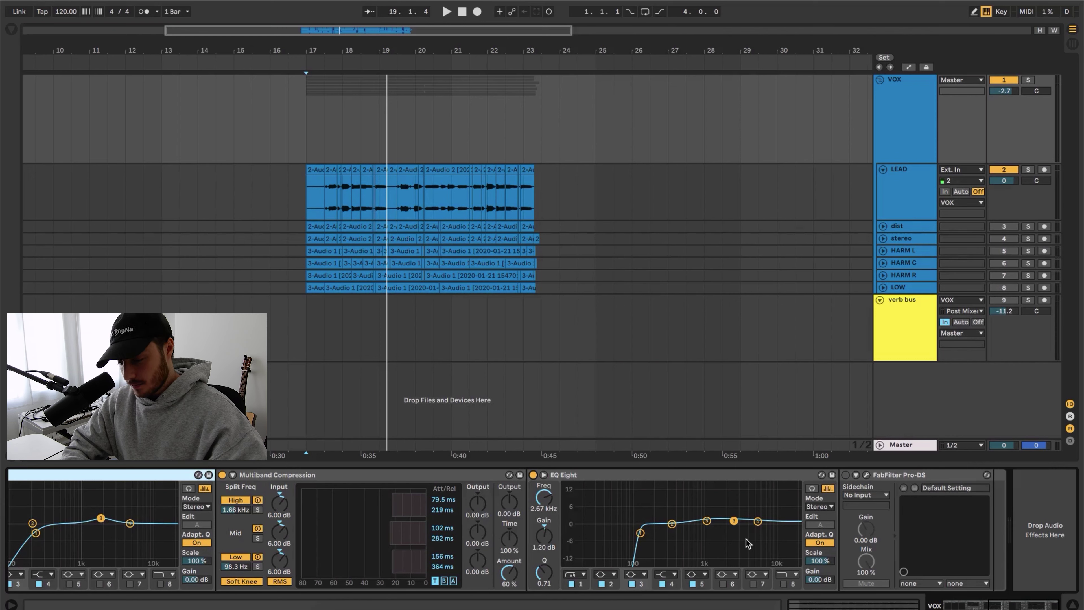
Step: Turn on FabFilter Pro-DS at the end of the VOX group chain, review its de-essing settings in the plug-in window, and close it
click(845, 475)
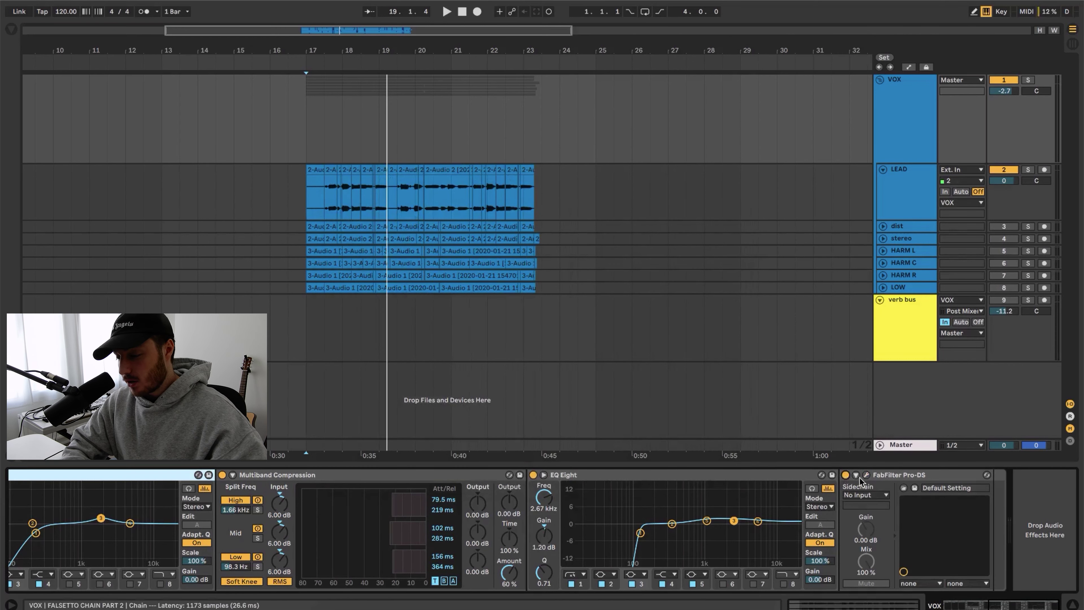
click(866, 475)
drag(513, 179, 512, 122)
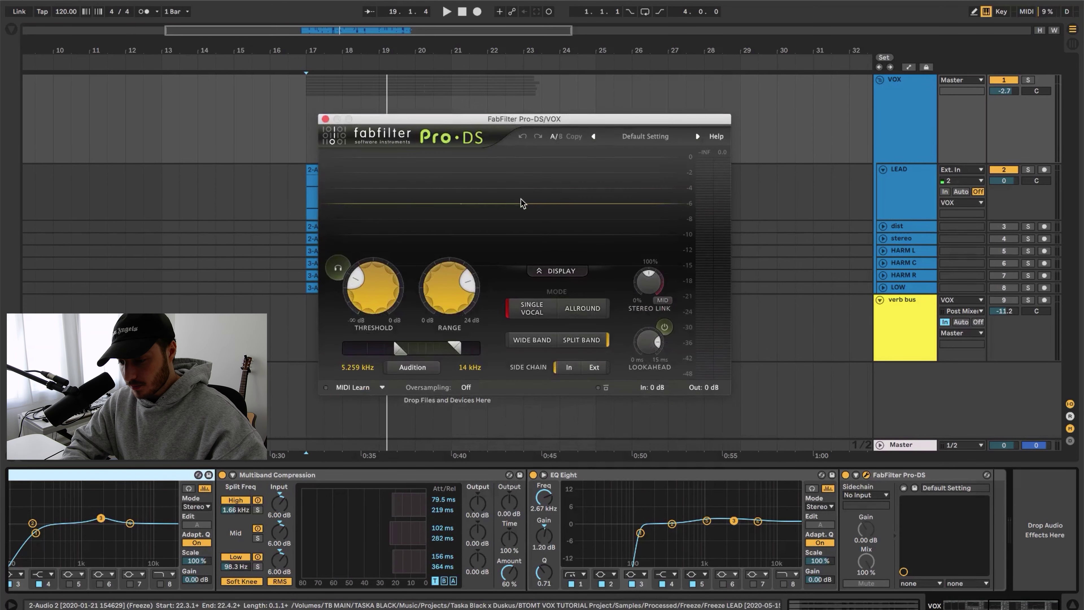
click(325, 119)
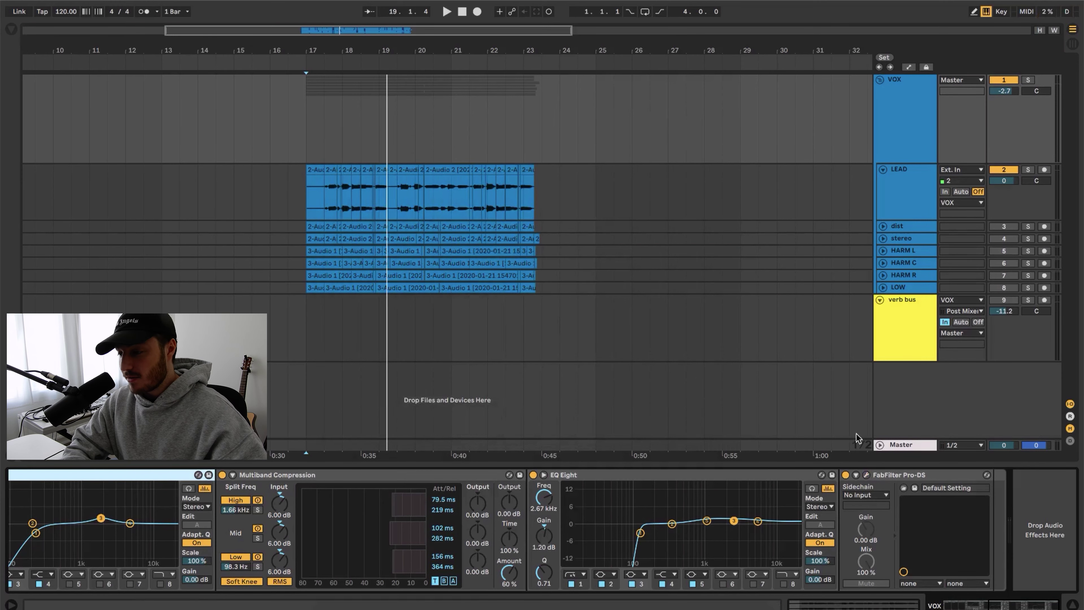
Step: Play the arrangement from bar 17 to hear the lead vocal through the complete VOX group chain
key(minus)
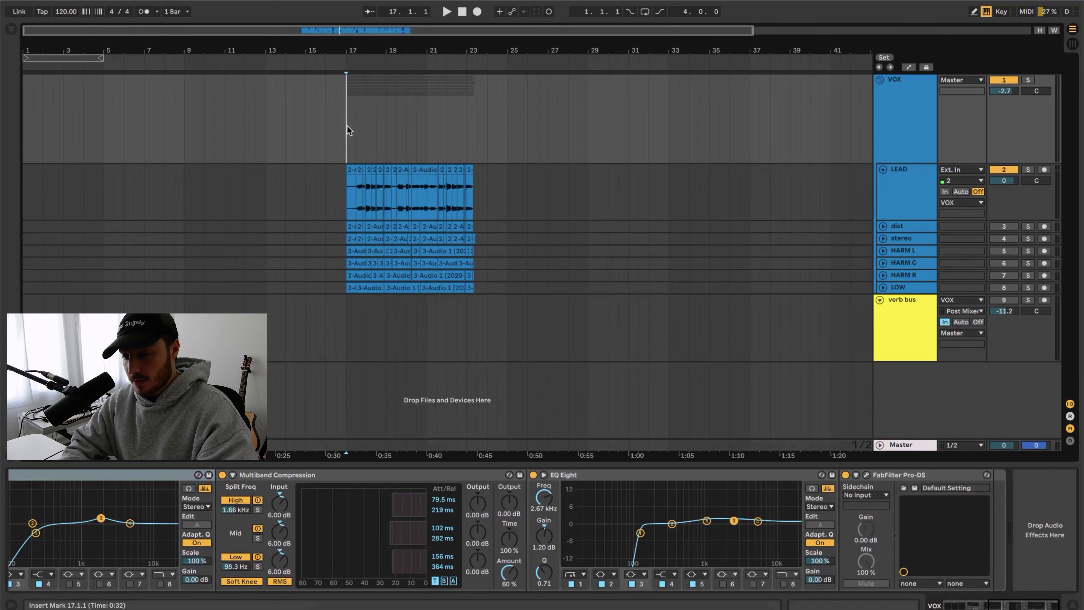
key(space)
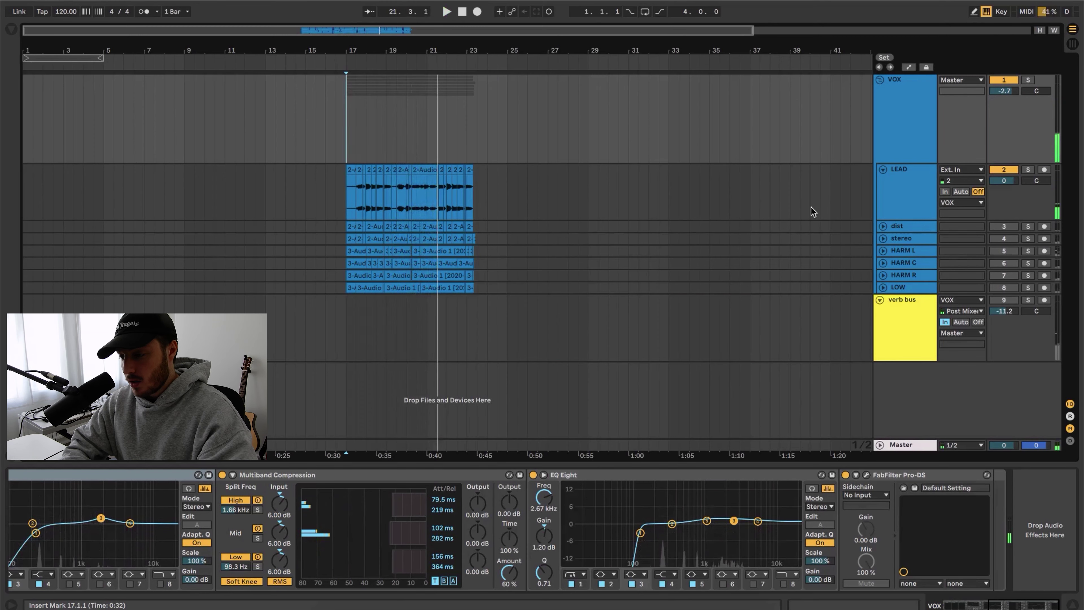
Step: Activate the dist, stereo, HARM L, HARM C and HARM R tracks inside the VOX group
click(904, 275)
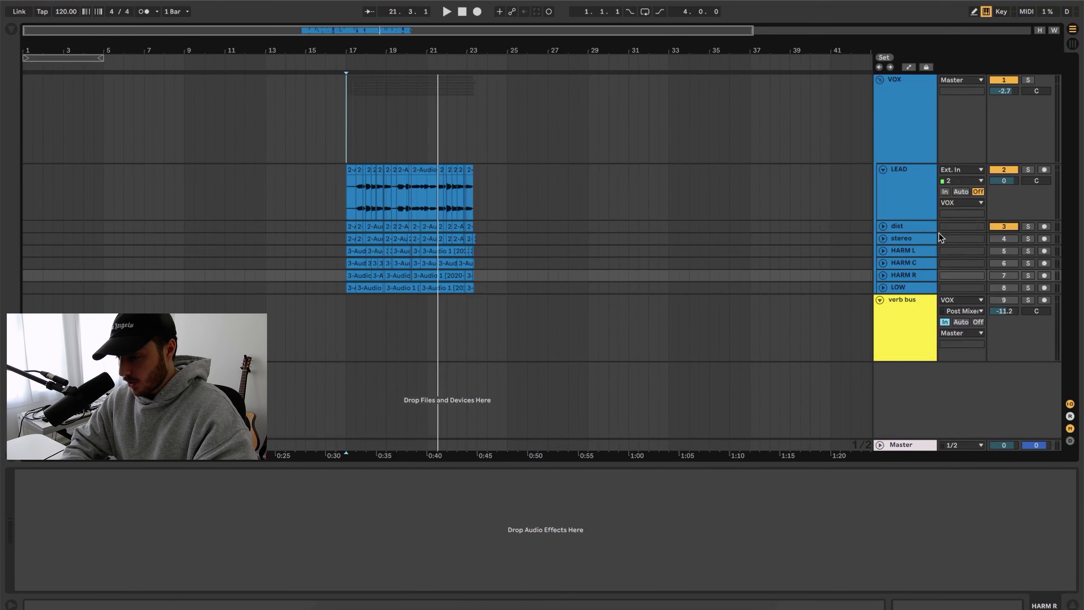
click(923, 227)
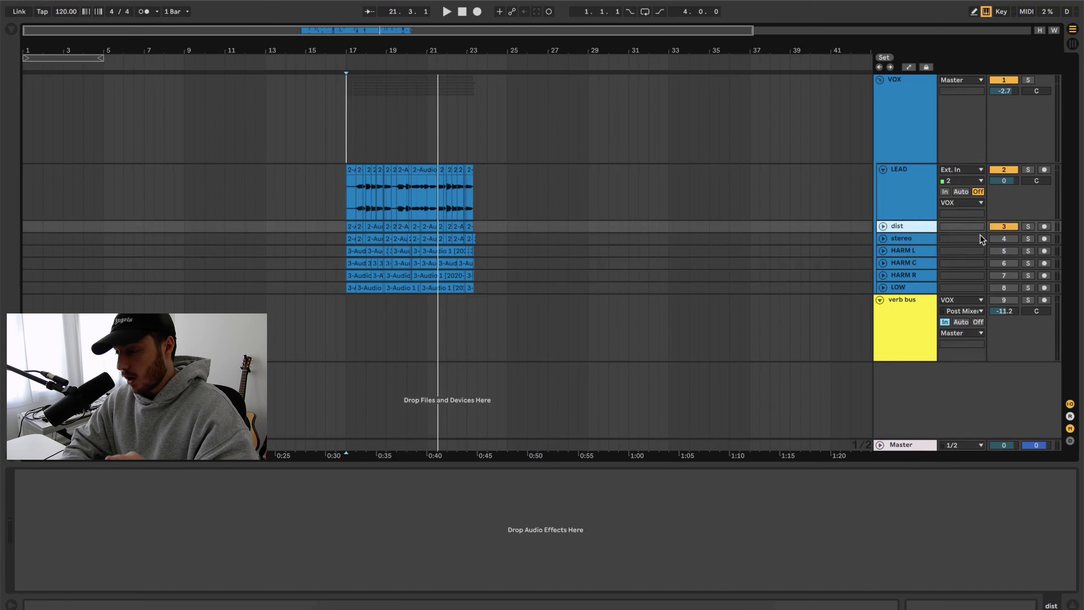
click(1006, 240)
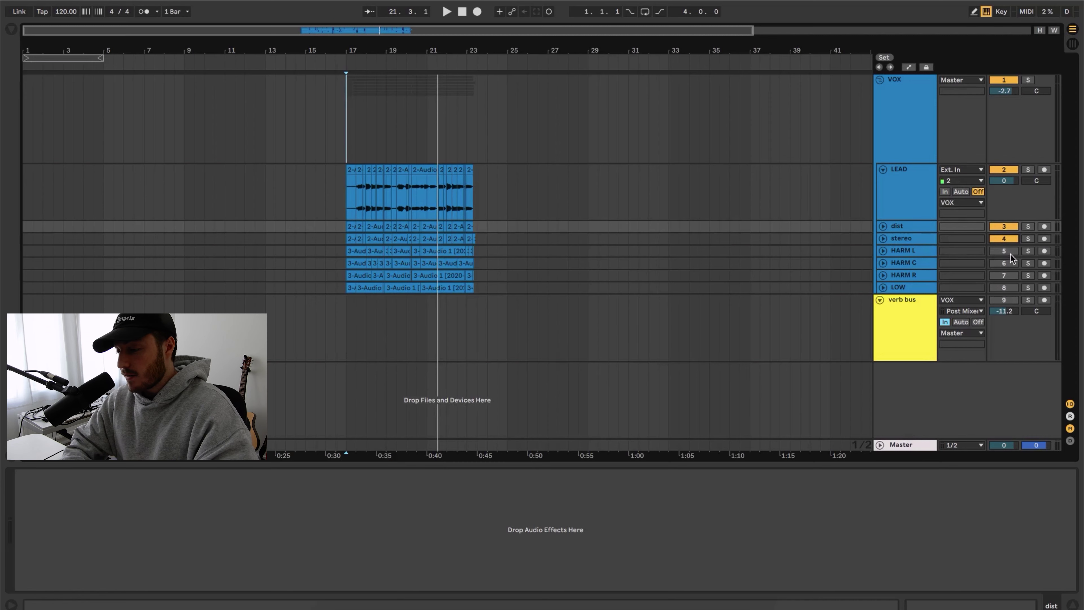
click(1005, 276)
Step: Unfold the HARM R and HARM L tracks to check their panning, and fold both again
click(882, 275)
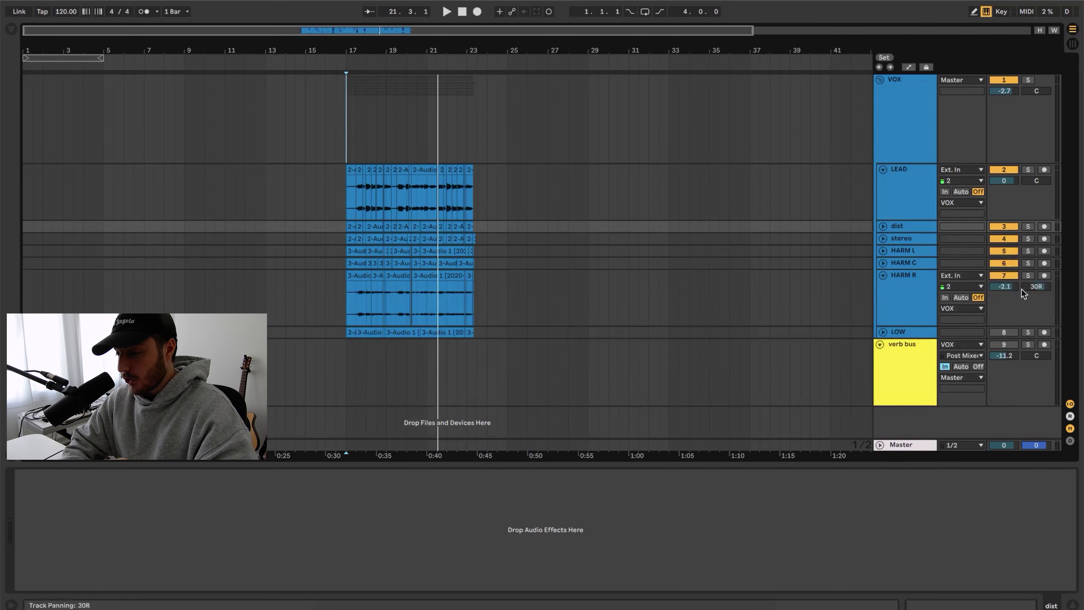
click(883, 251)
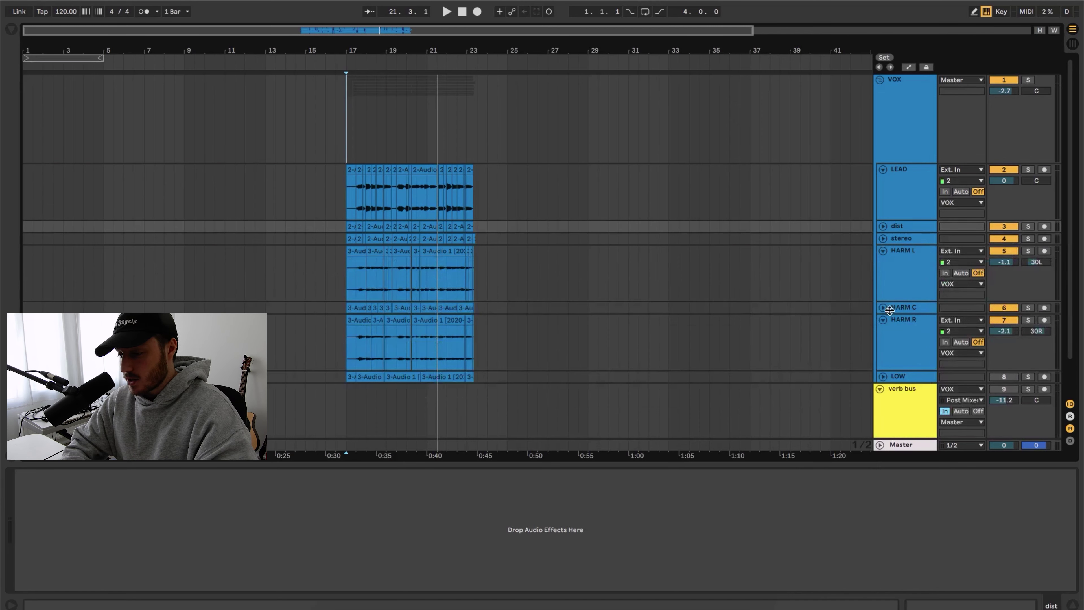
click(882, 320)
click(883, 252)
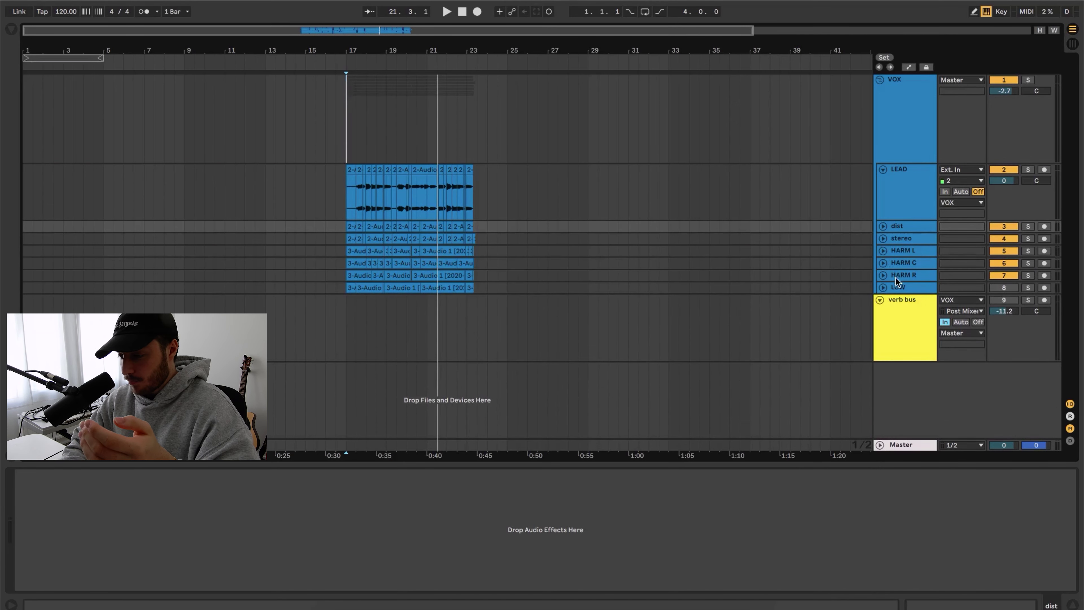
Step: Activate the LOW track and play the stacked vocals from bar 17
click(899, 287)
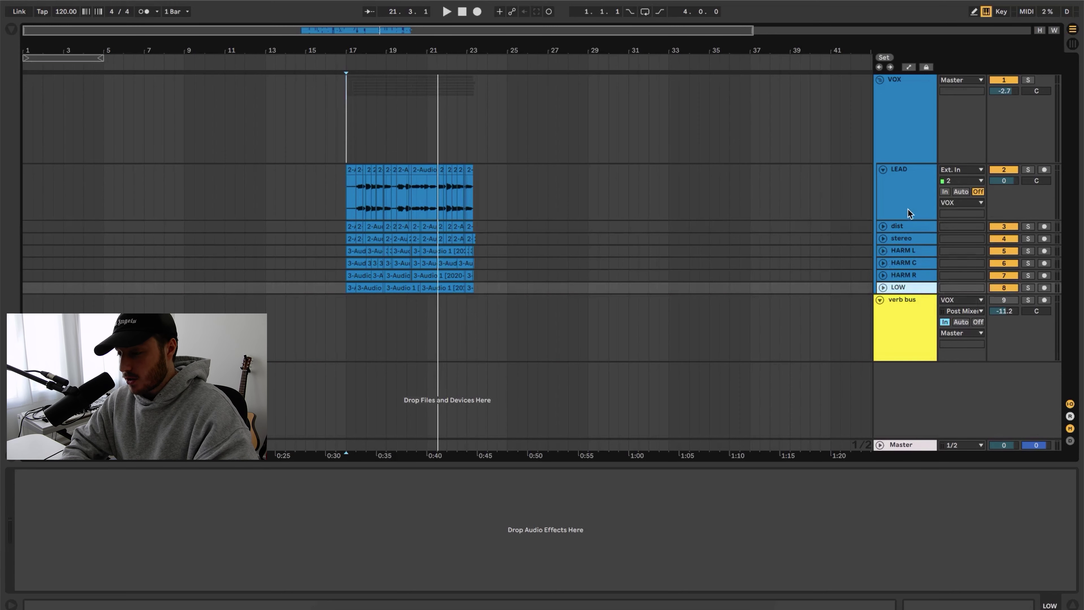
key(space)
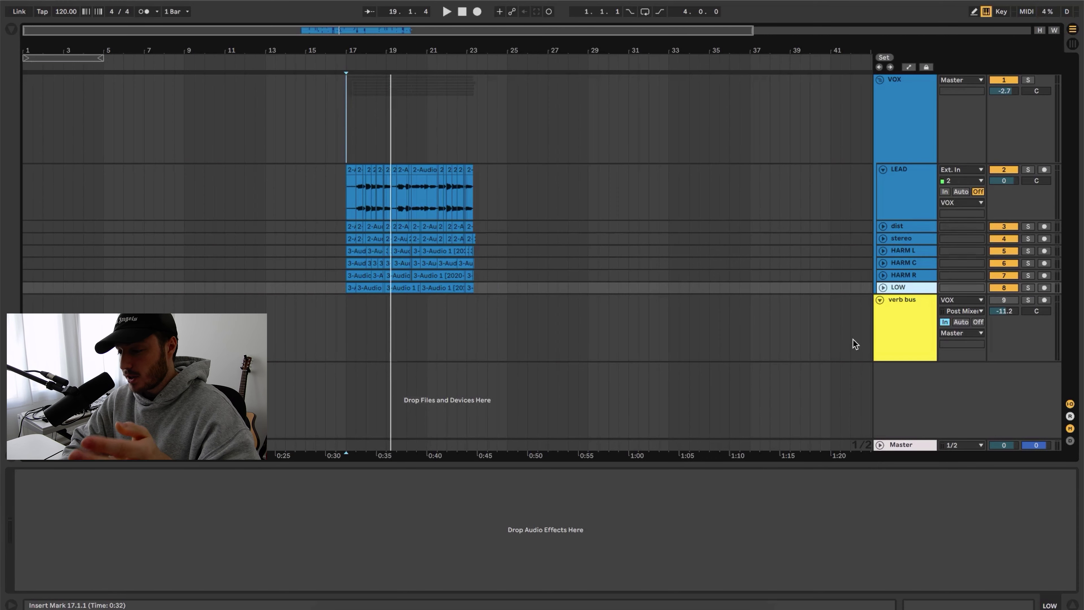
Step: Review the verb bus effects, checking the ValhallaVintageVerb settings in its plug-in window and the cut in the second EQ Eight
click(895, 331)
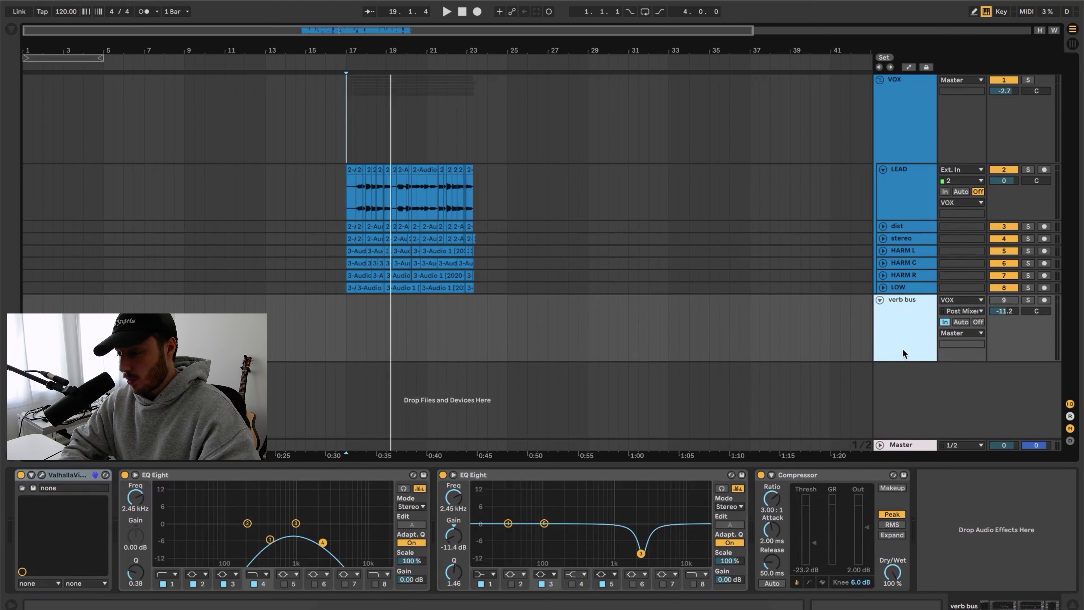
click(41, 475)
drag(465, 141, 466, 113)
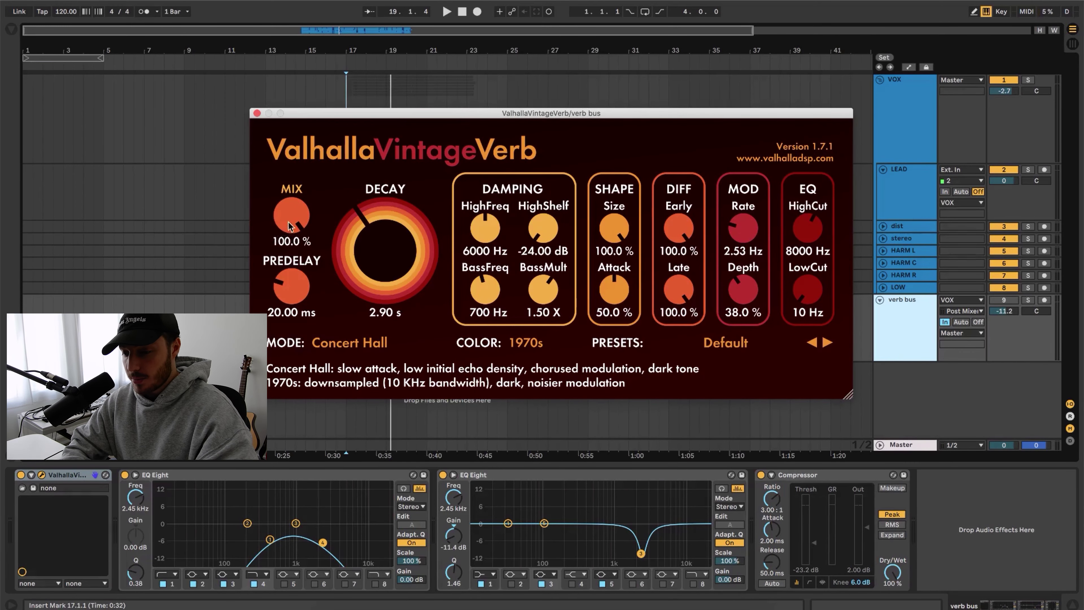
click(256, 113)
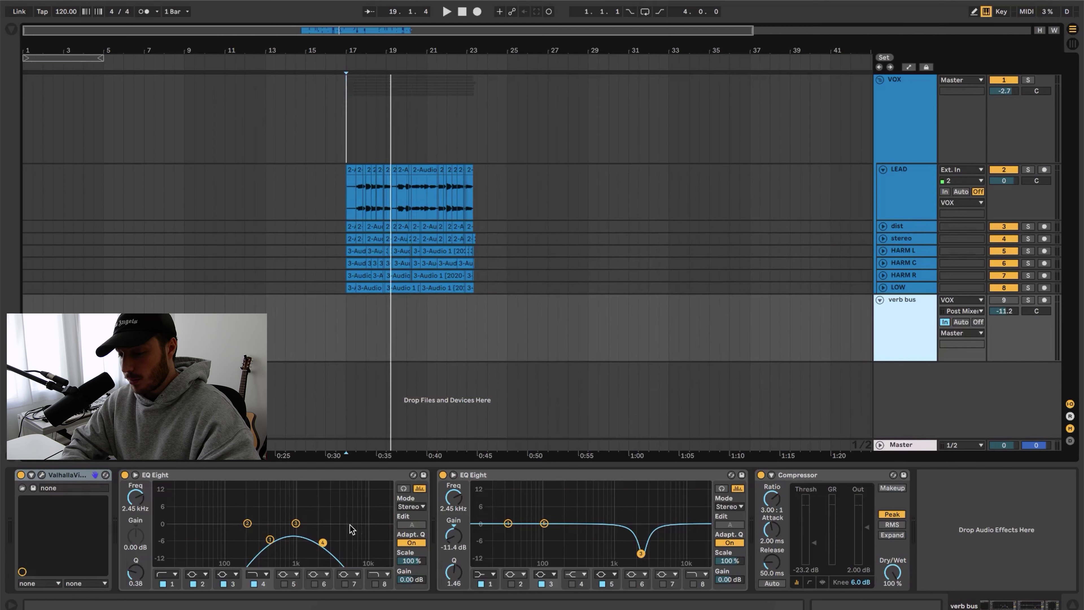
click(640, 554)
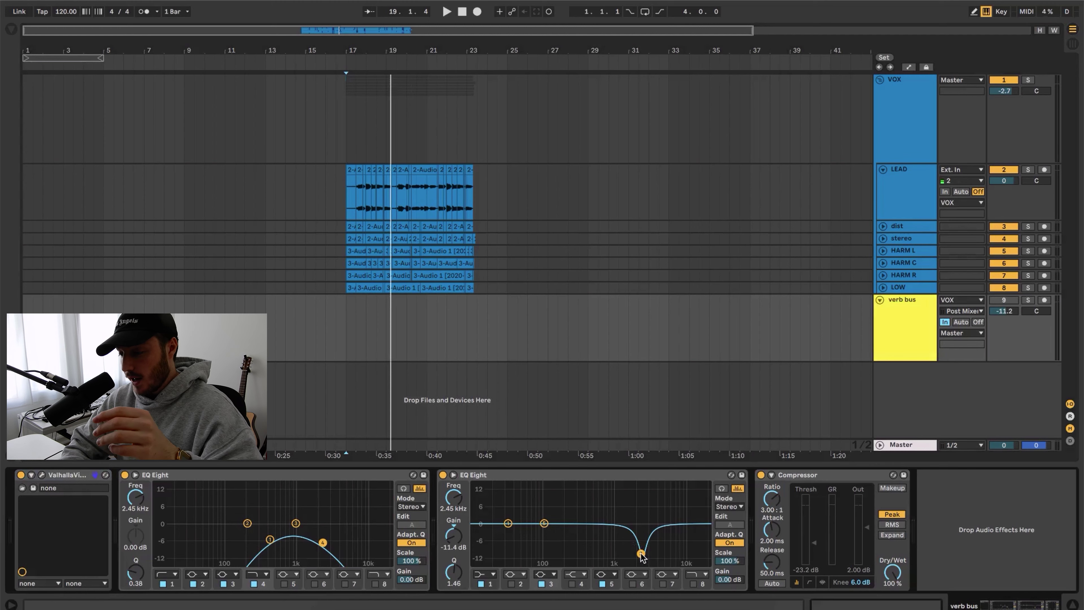
Step: Activate the verb bus track and play the vocals with reverb from bar 17
click(896, 326)
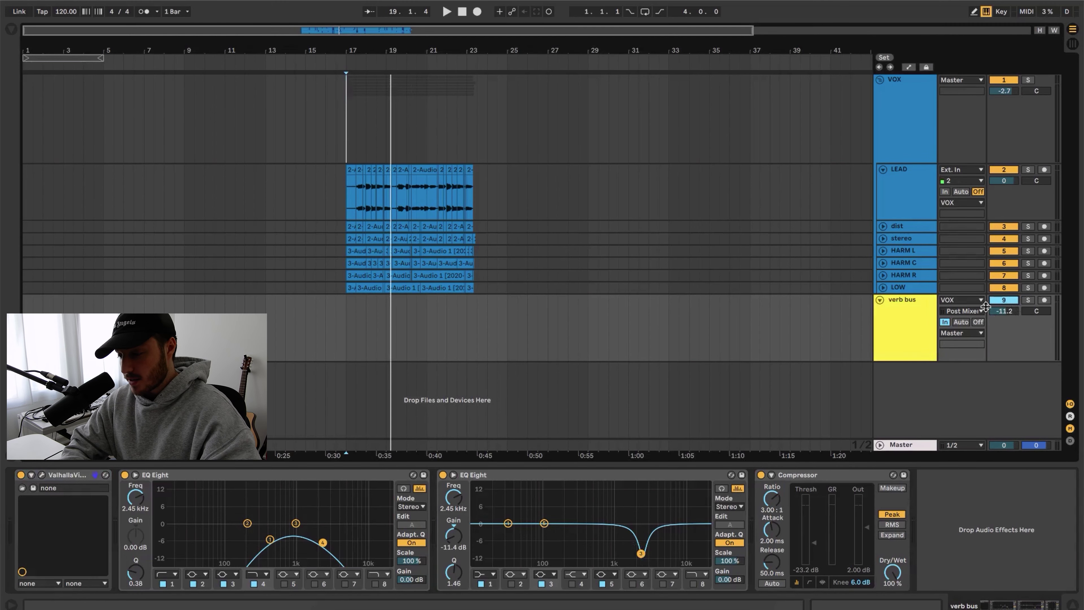
click(894, 325)
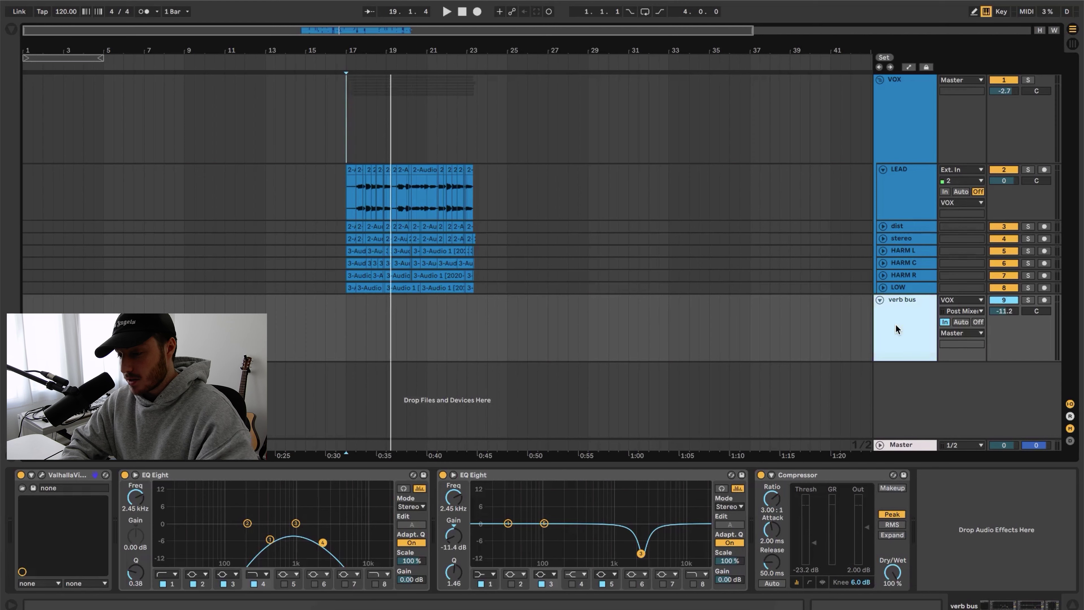
click(336, 326)
click(345, 323)
key(space)
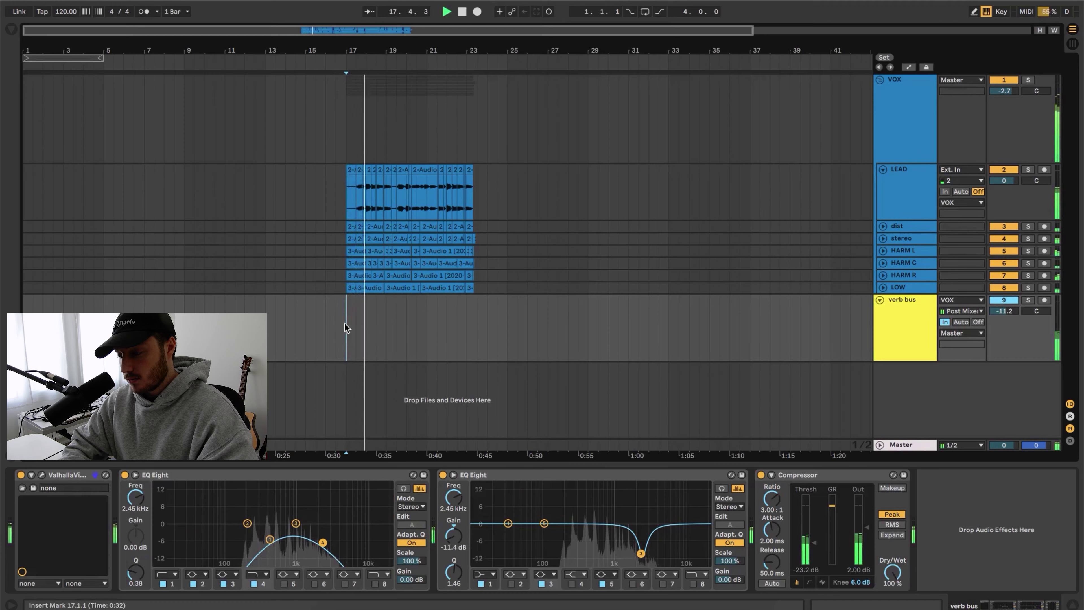